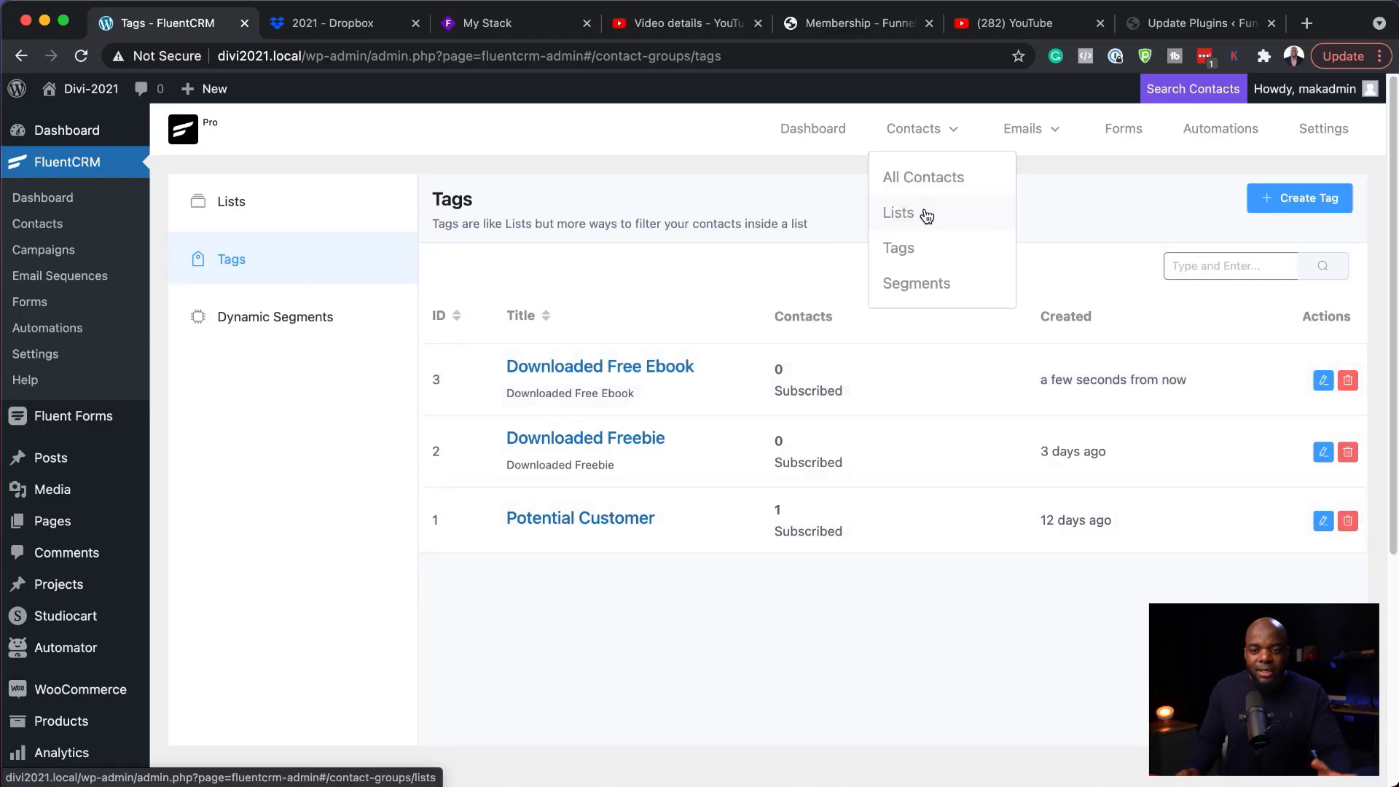
Step: Create a contact list with title and subtitle 'Free Ebook Subscribers', then return to Lists
left_click(904, 214)
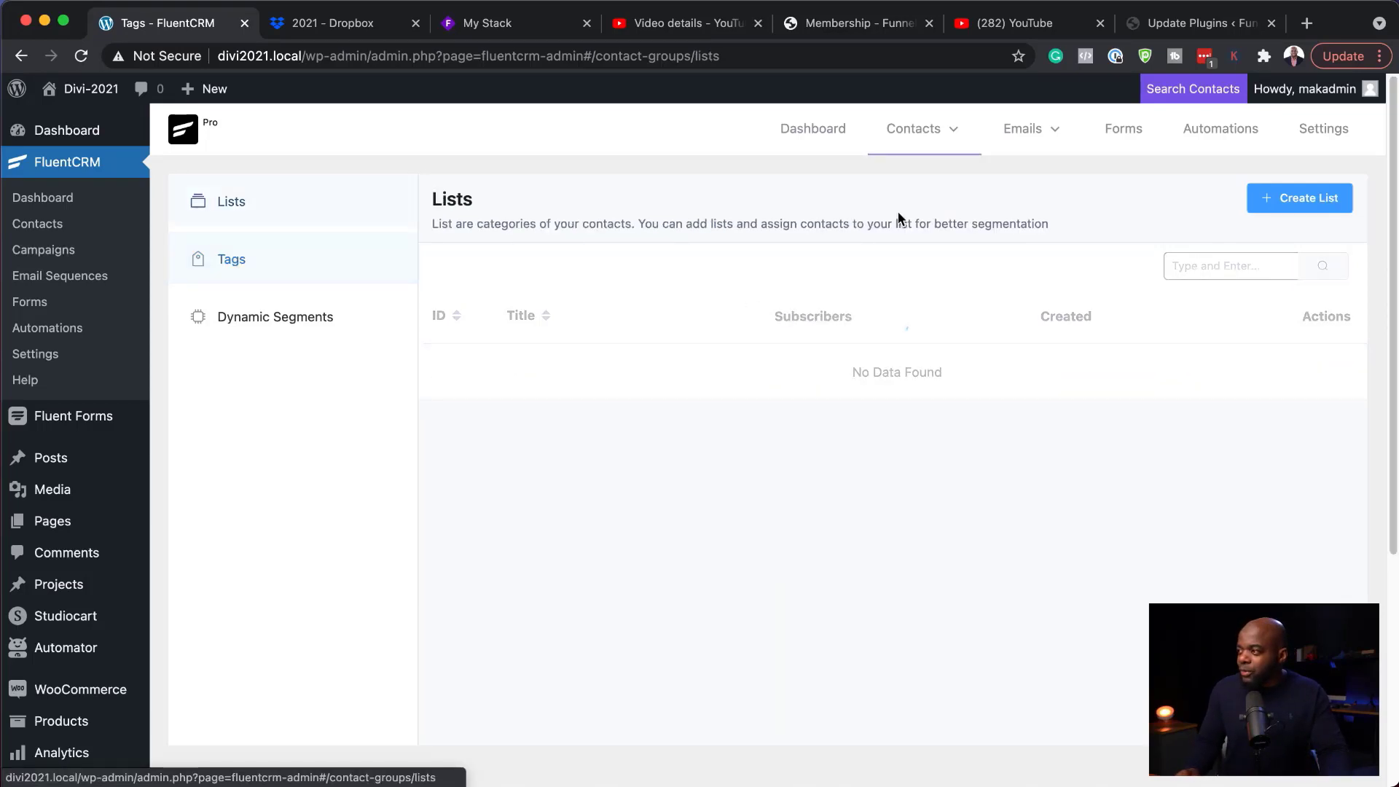
left_click(1325, 209)
left_click(558, 214)
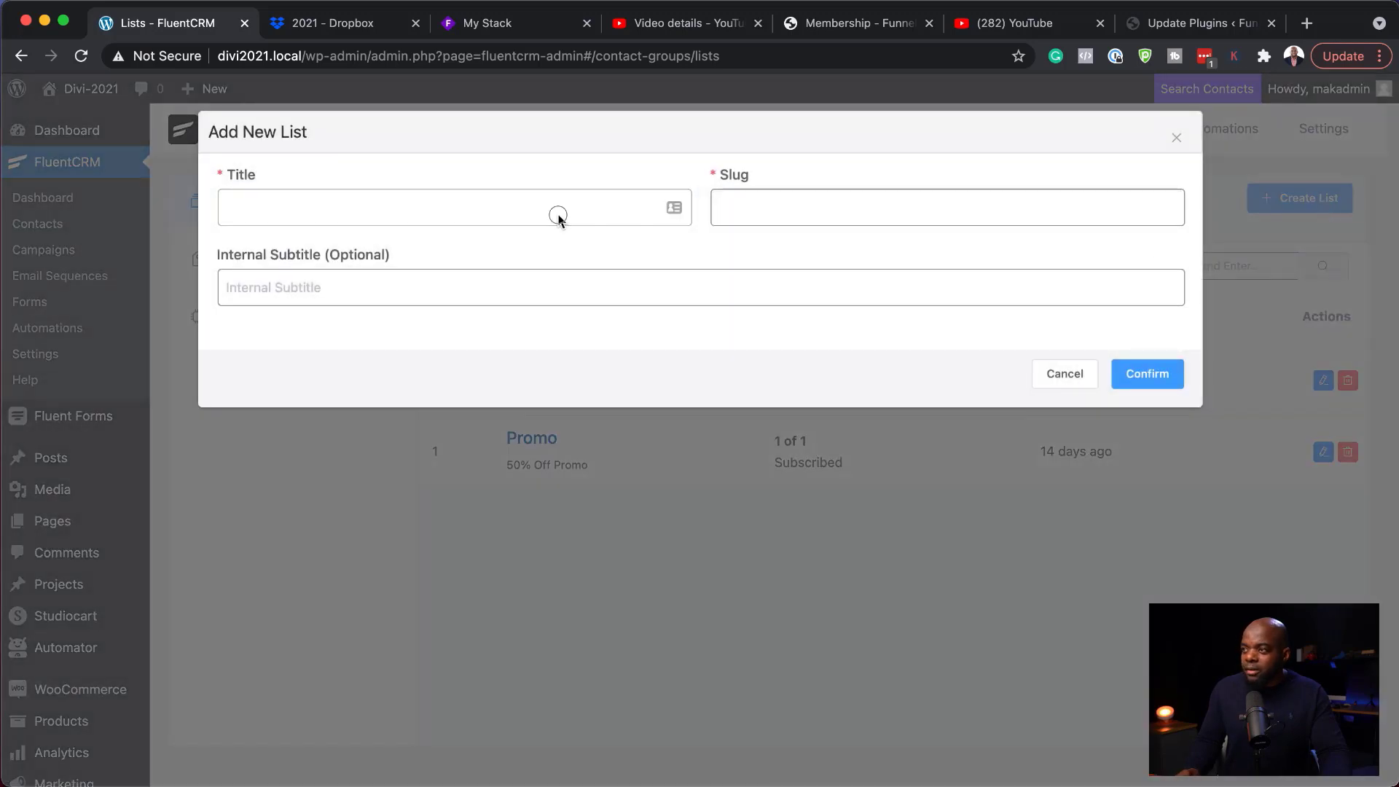
type("Subscribers")
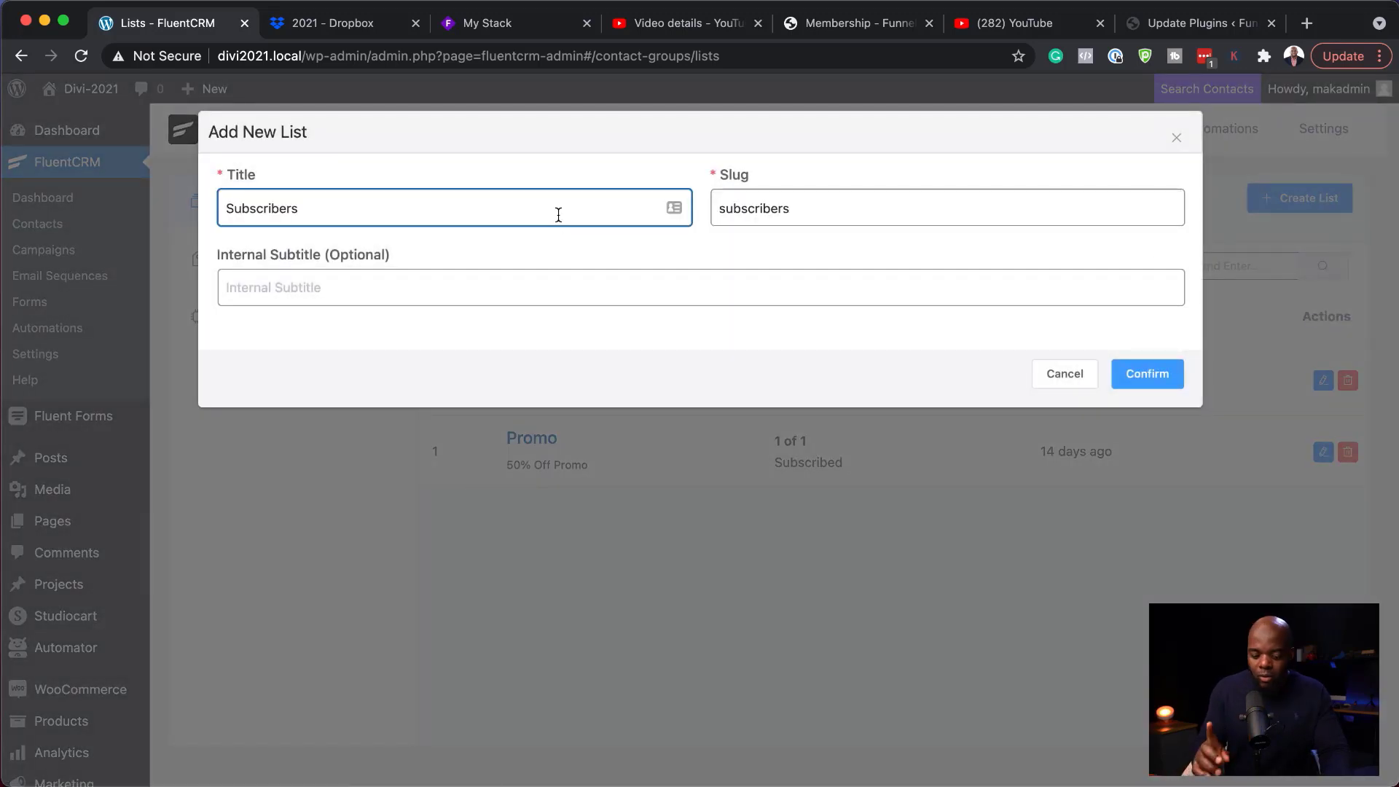
key("super+Left")
type("Free E")
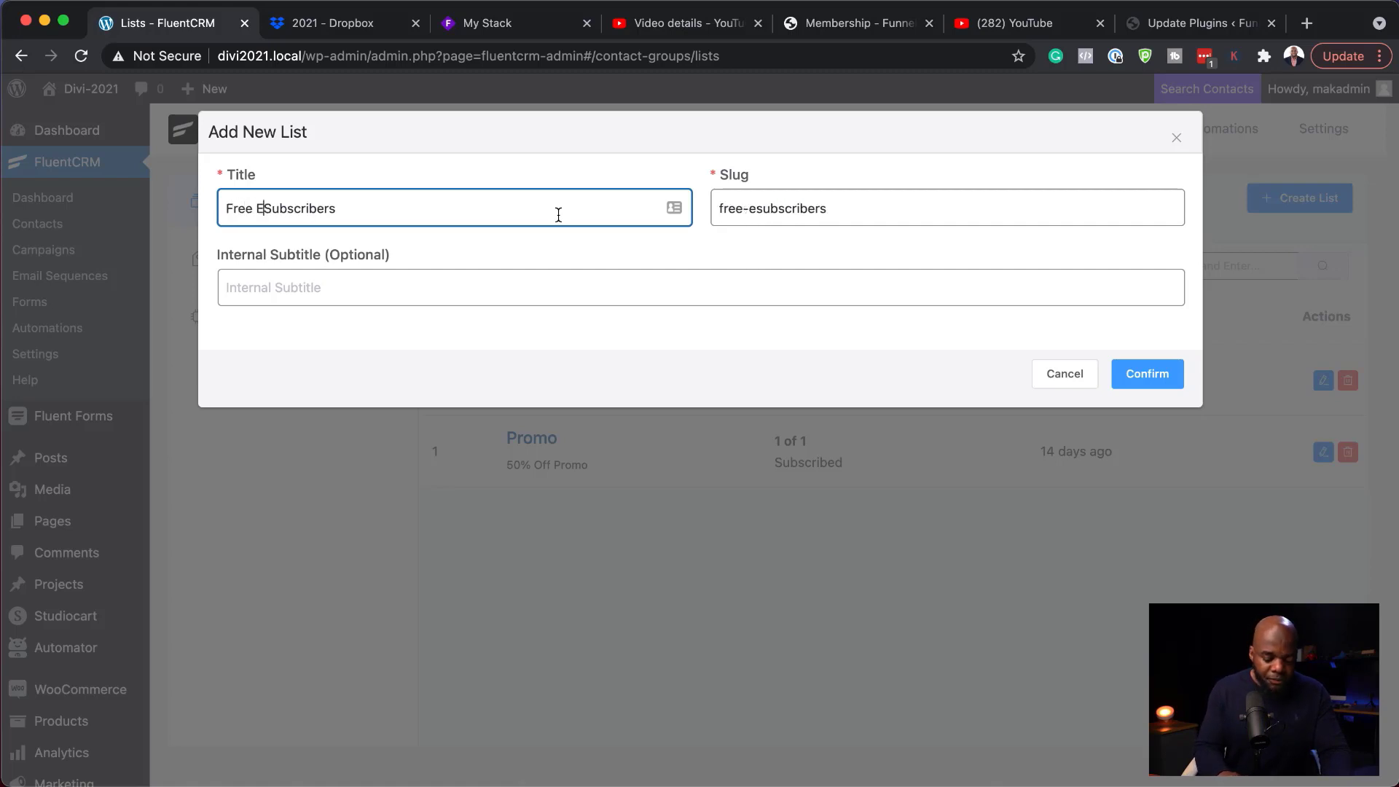
type("book")
left_click(802, 287)
type("Free Ebook Subscribers")
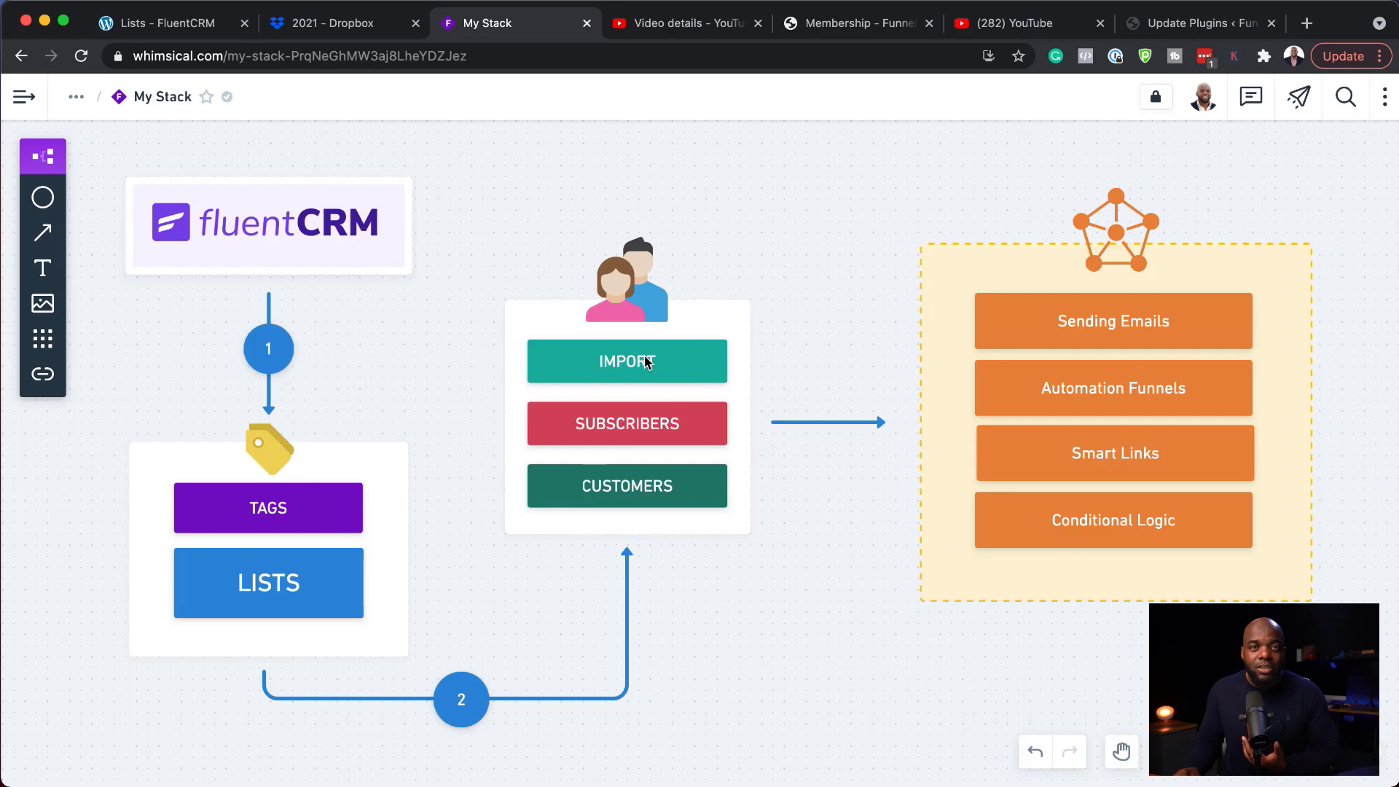
left_click(193, 22)
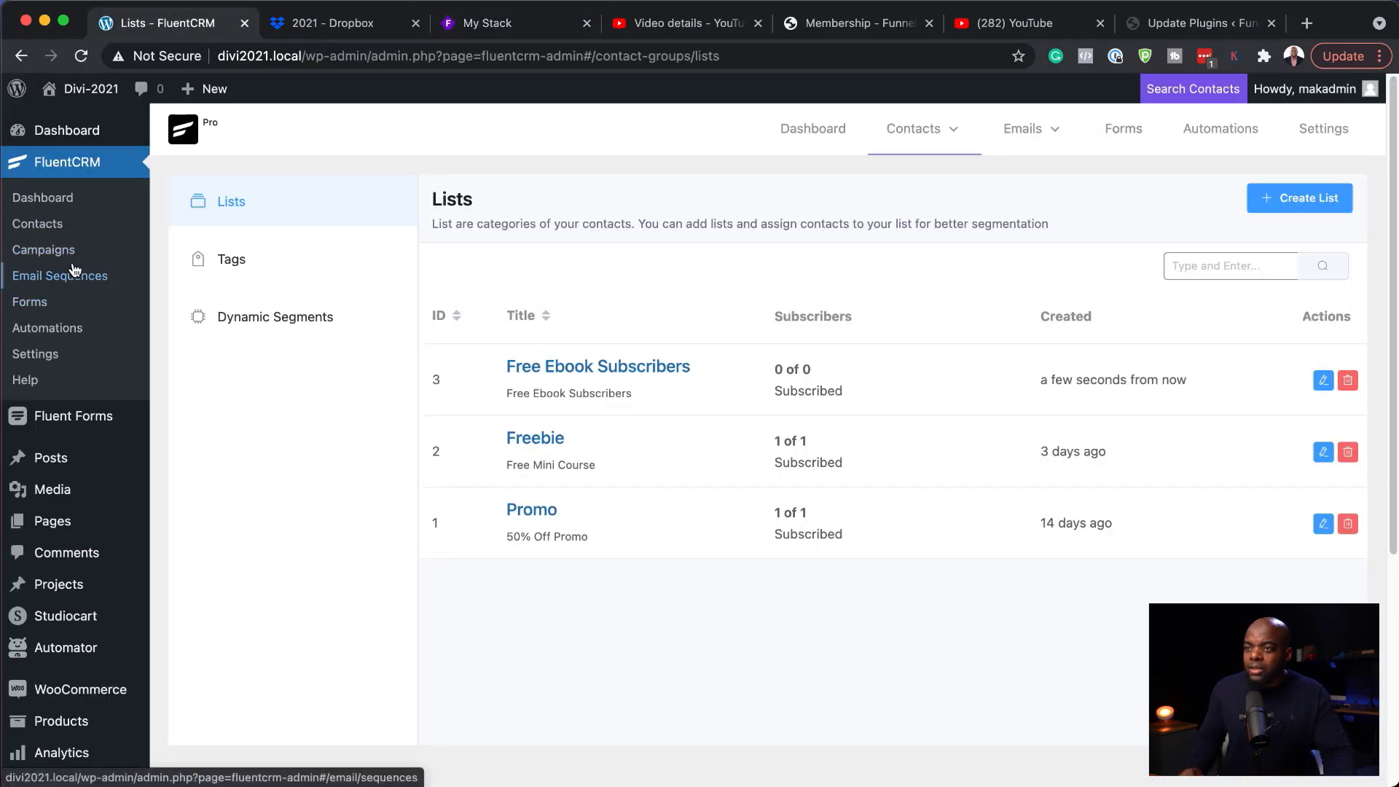
Step: Search contacts for 'mak' and open the matching contact's profile
left_click(57, 230)
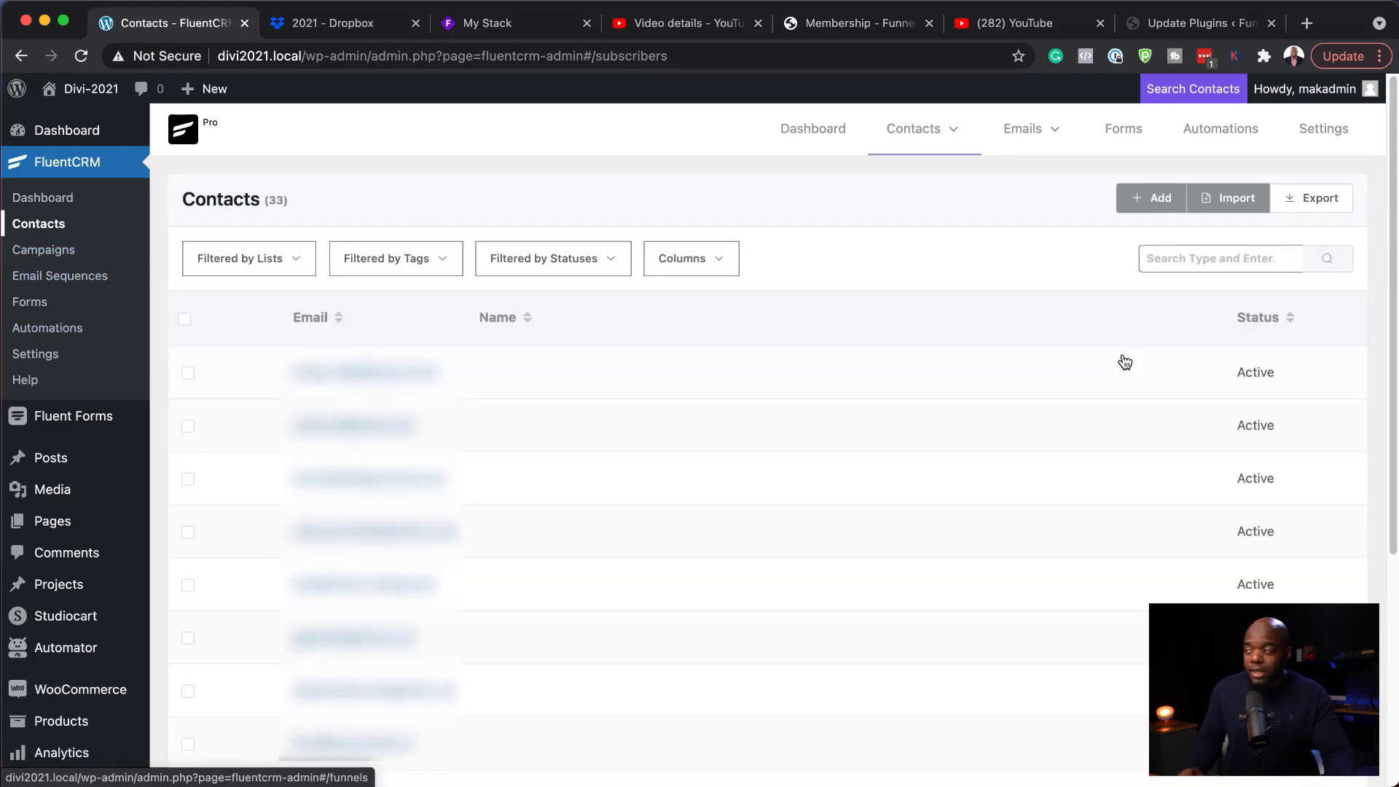
left_click(1171, 93)
type("mak")
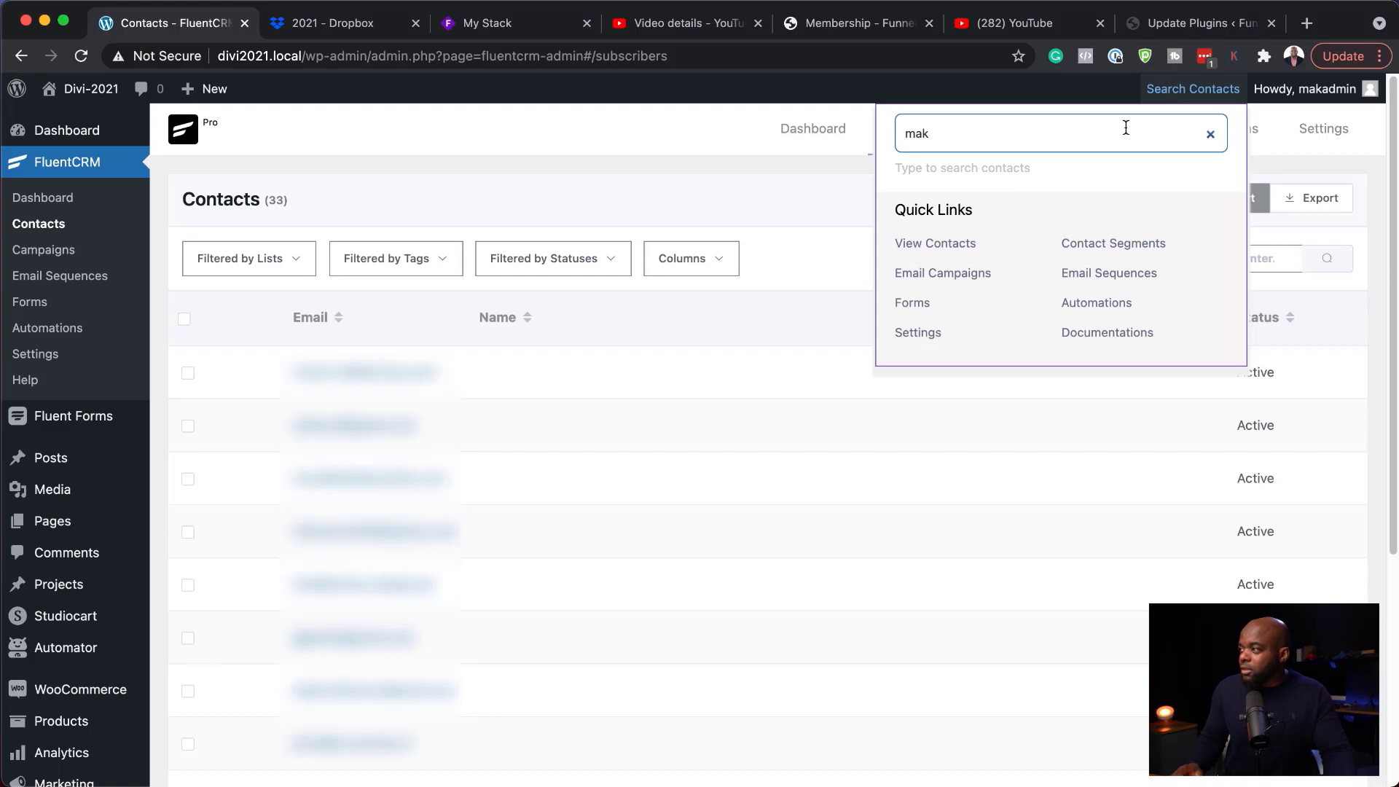
left_click(968, 178)
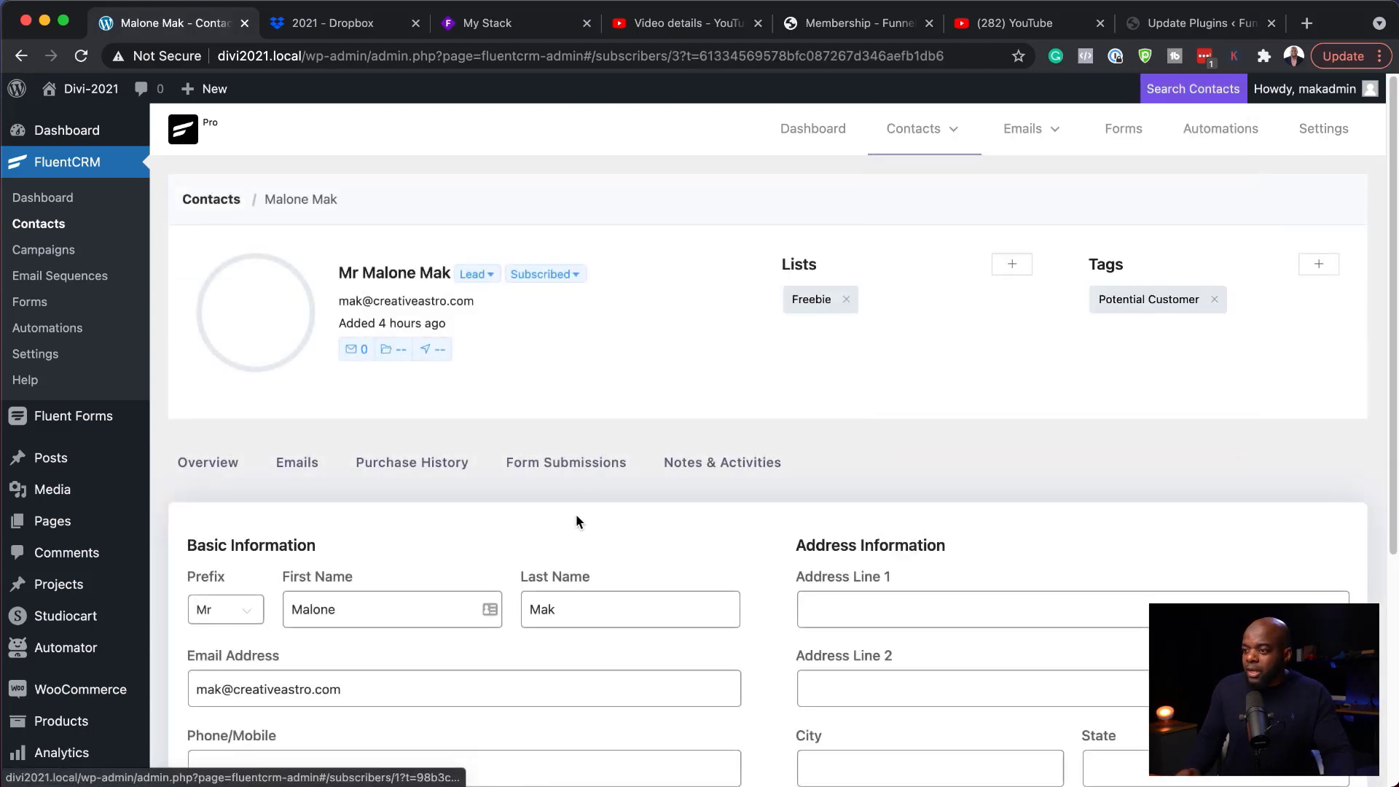
scroll(658, 530, "down", 1)
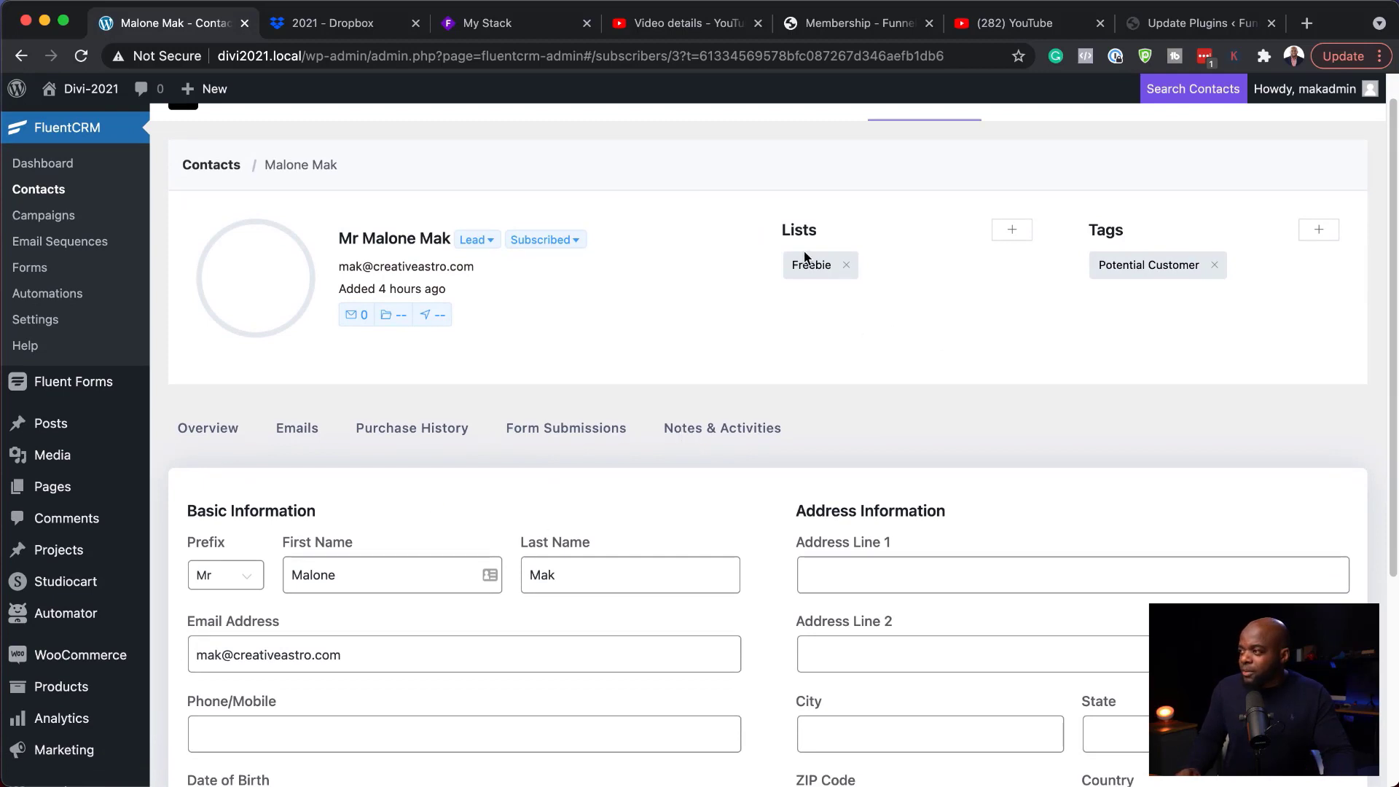
Step: Tag the contact with Downloaded Free Ebook
left_click(1317, 231)
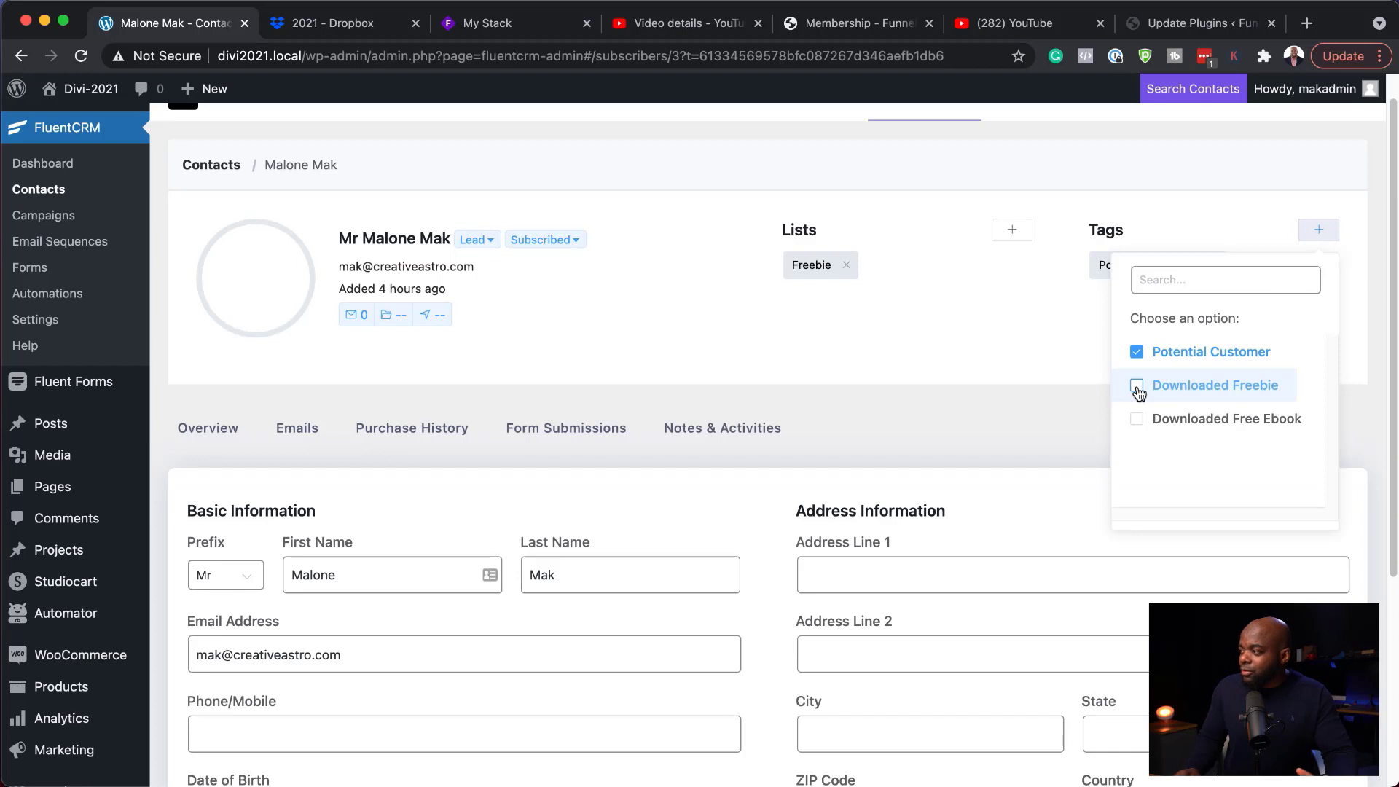
left_click(1138, 421)
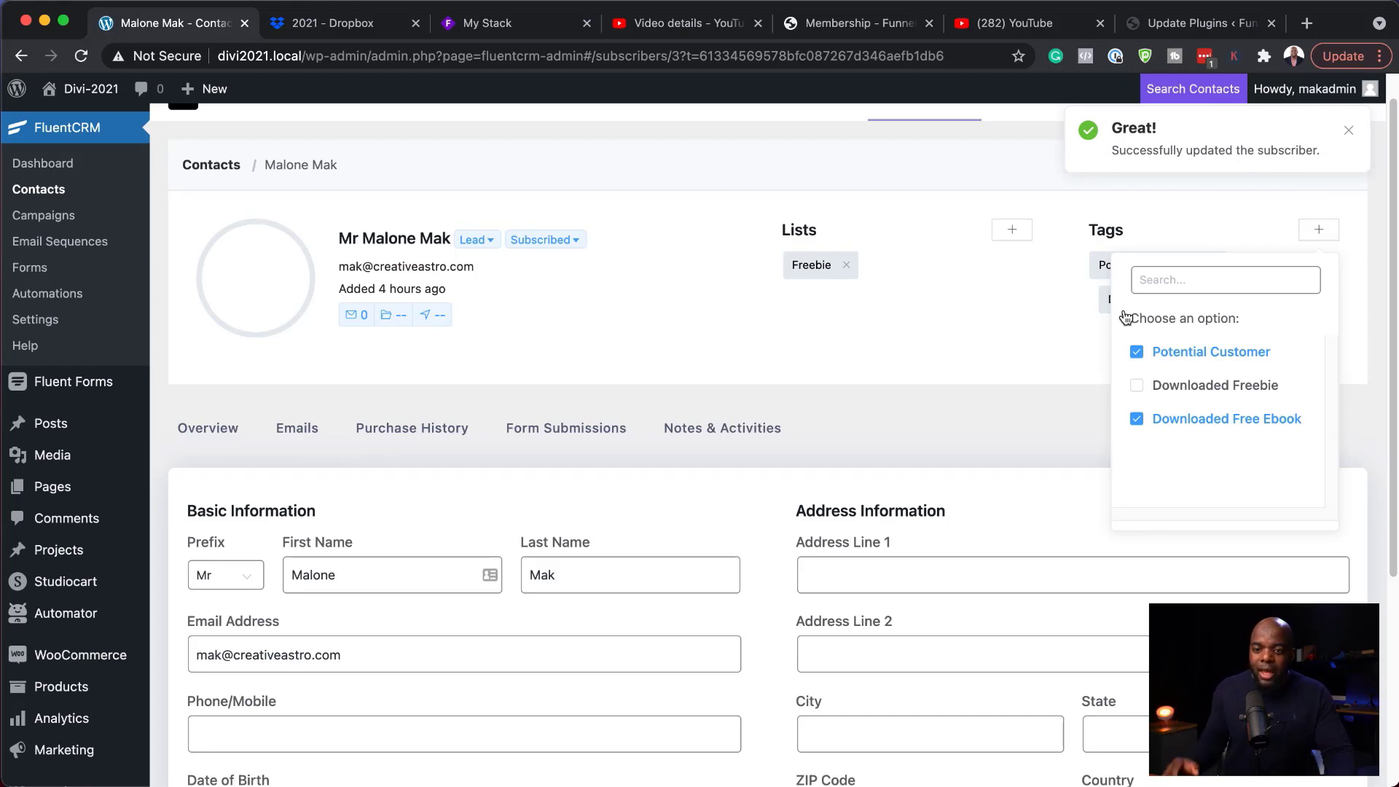
left_click(1042, 287)
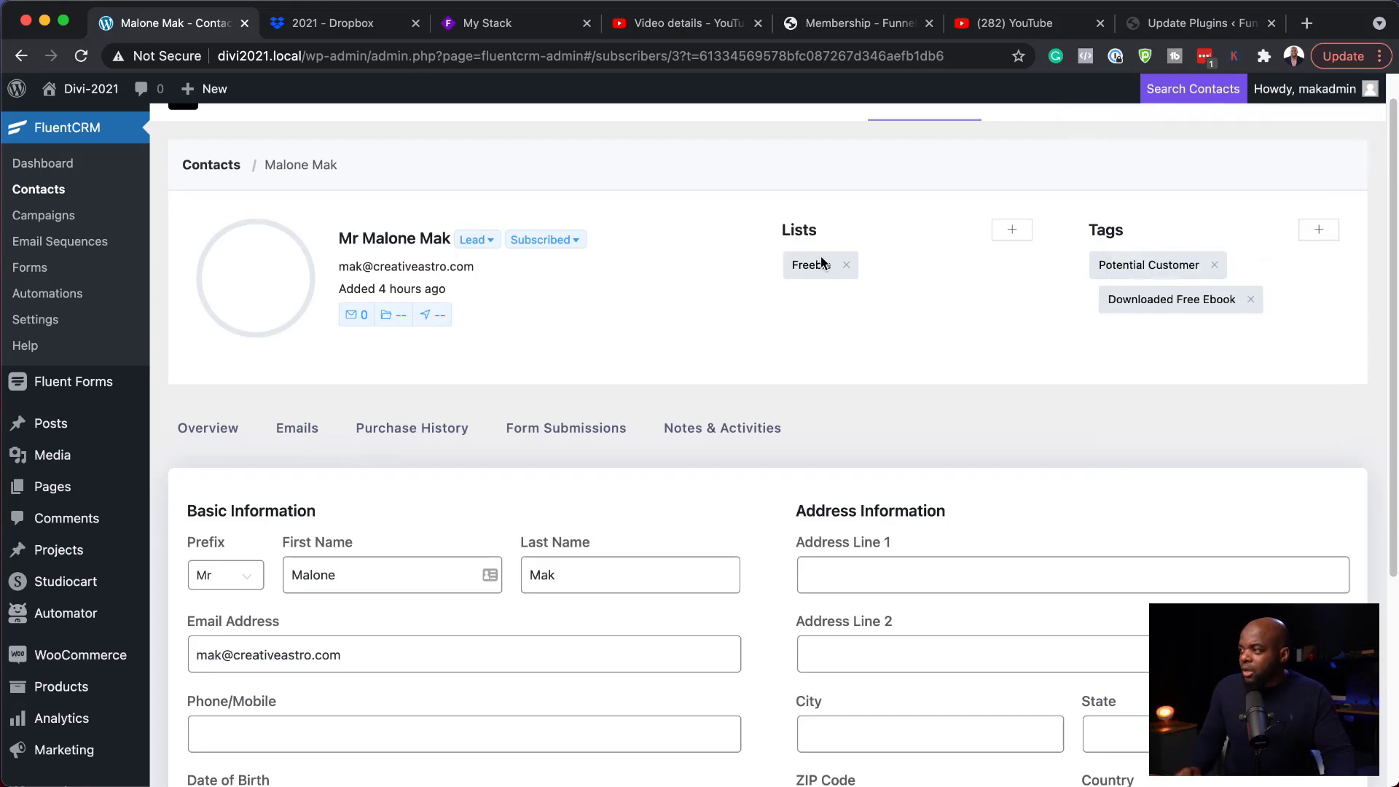
Step: Add the contact to the Free Ebook Subscribers list
left_click(1011, 231)
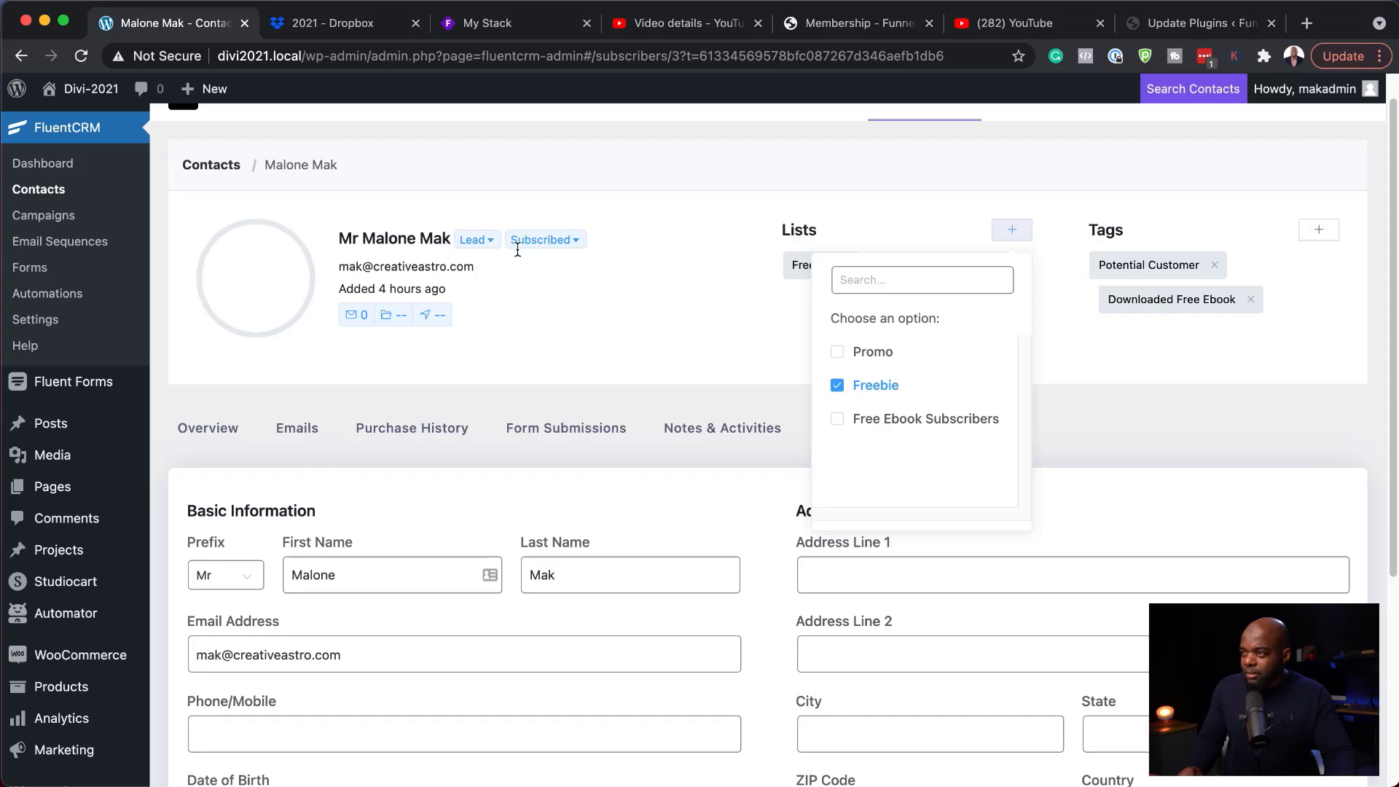
left_click(862, 422)
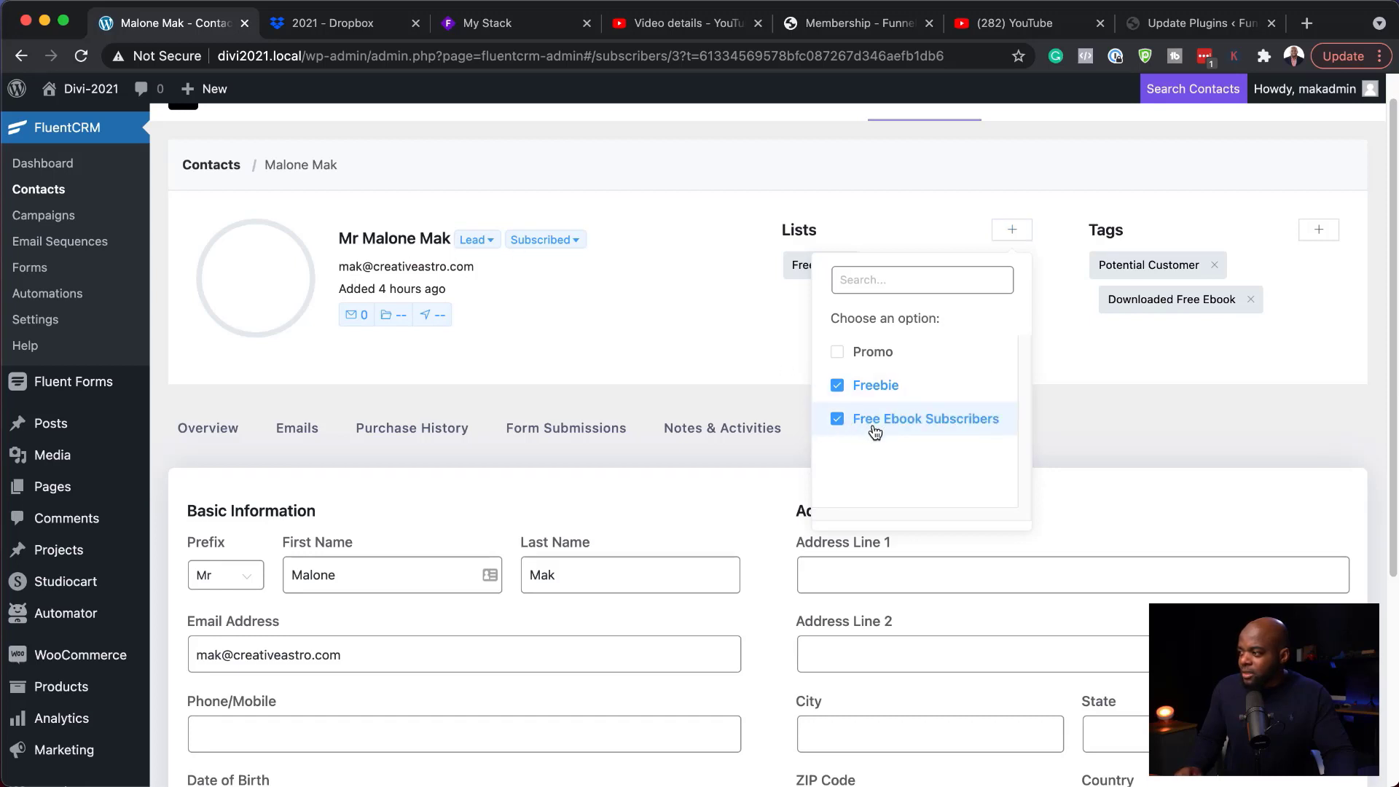
left_click(1097, 341)
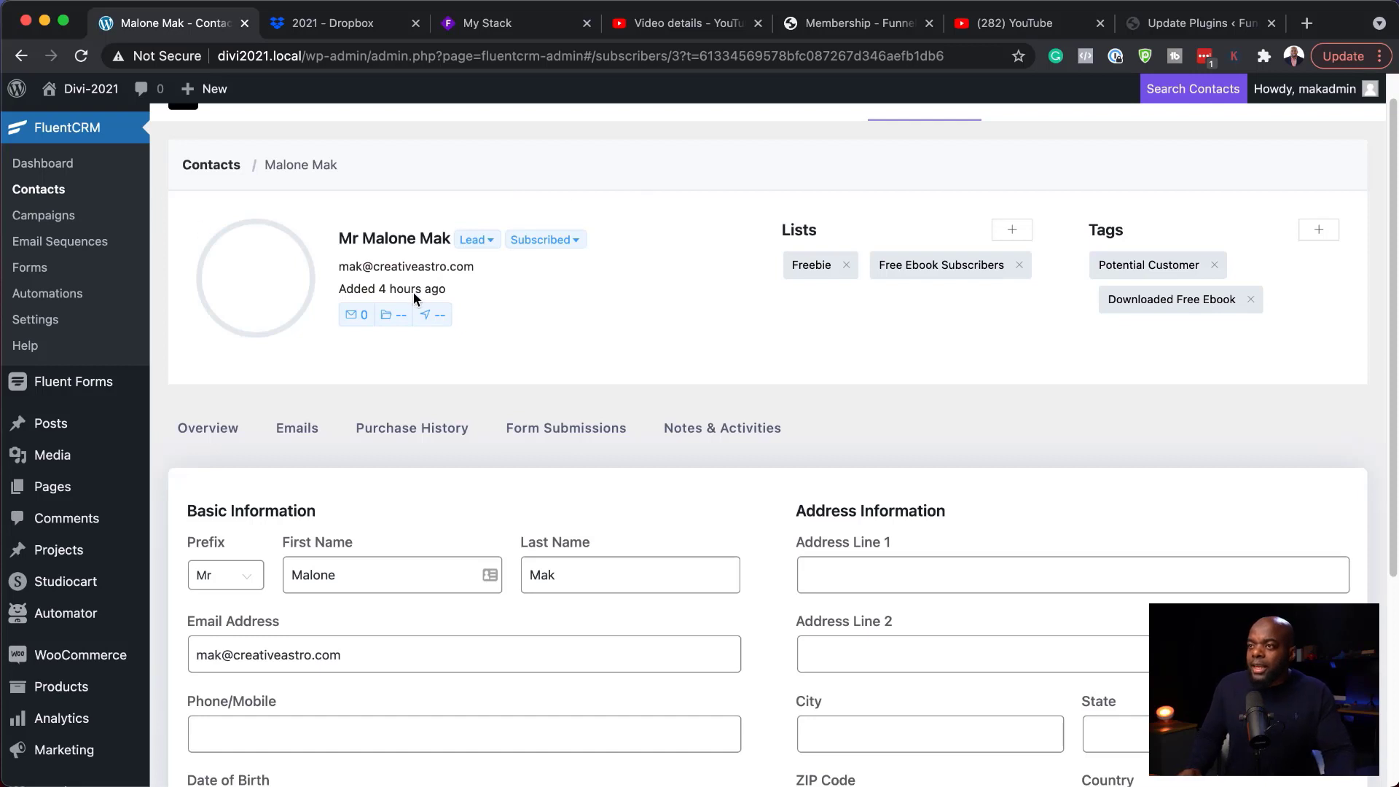
scroll(430, 309, "up", 1)
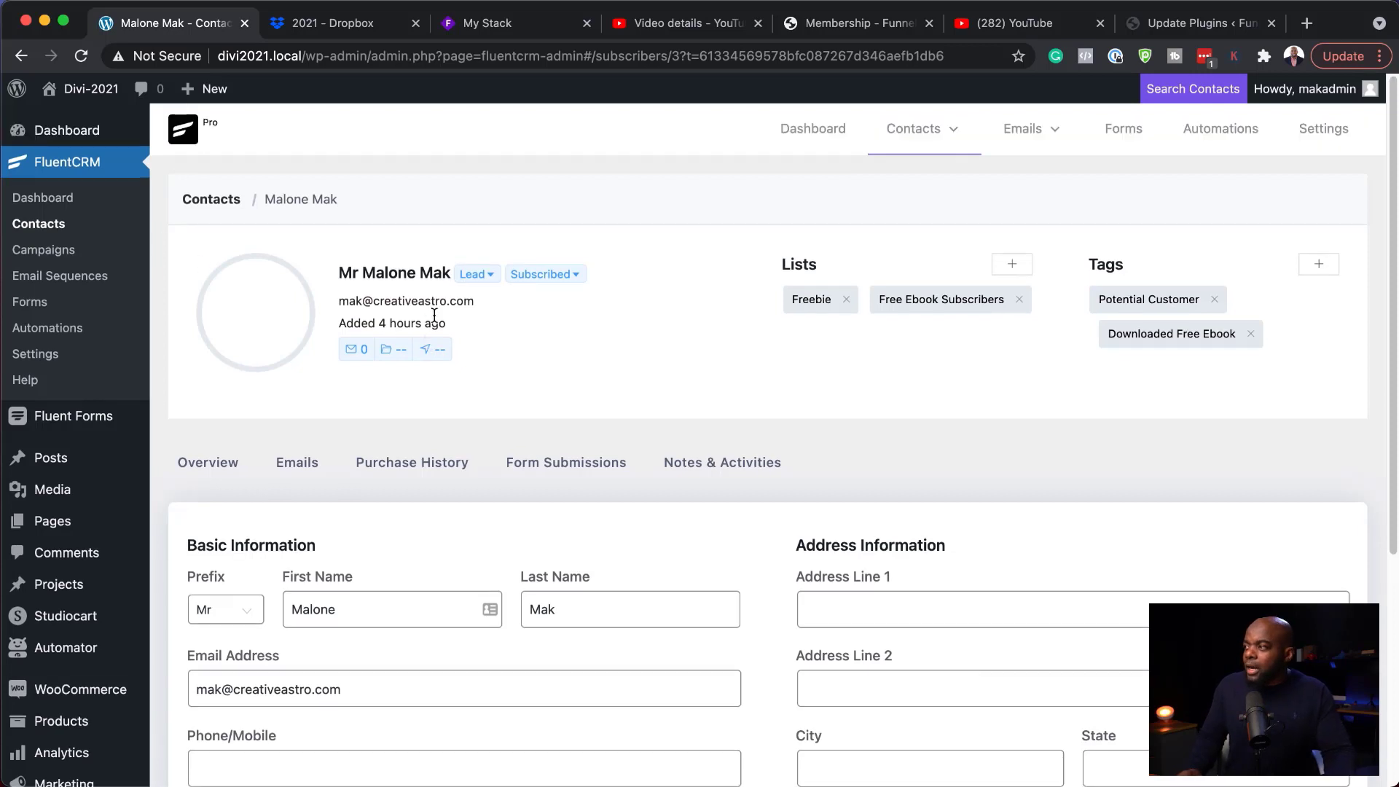
Step: Create a CRM-category automation named 'Free Ebook' with the Tag Applied trigger
left_click(1226, 140)
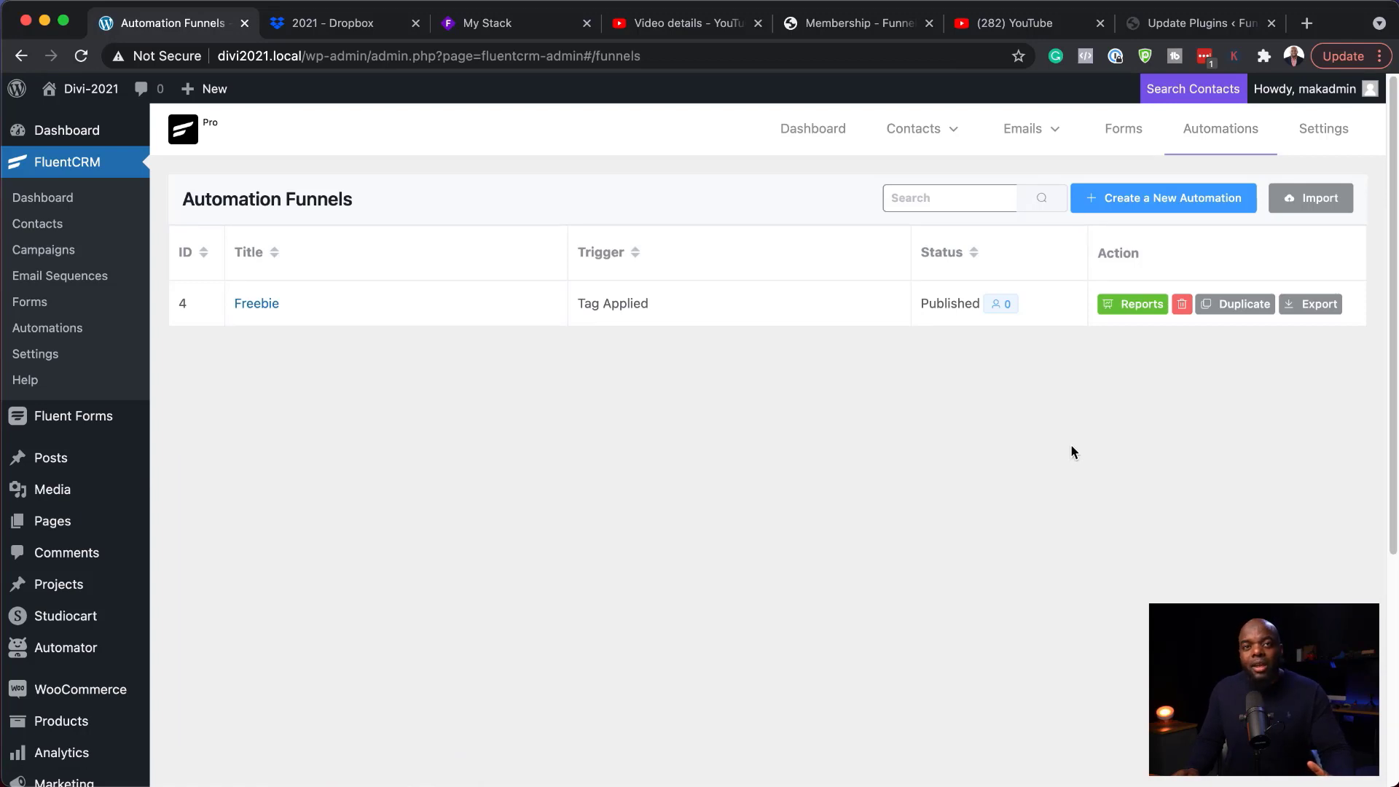
left_click(1170, 207)
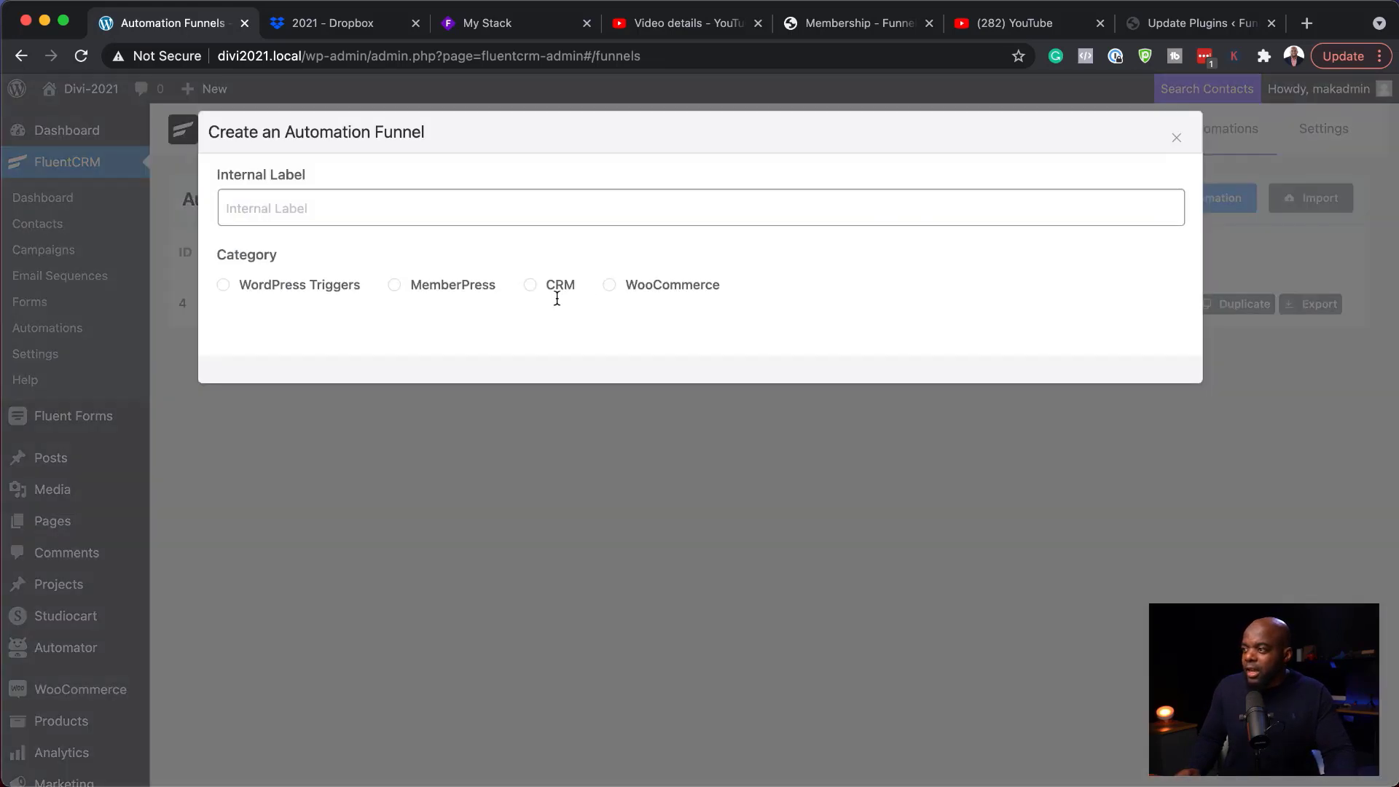
left_click(533, 285)
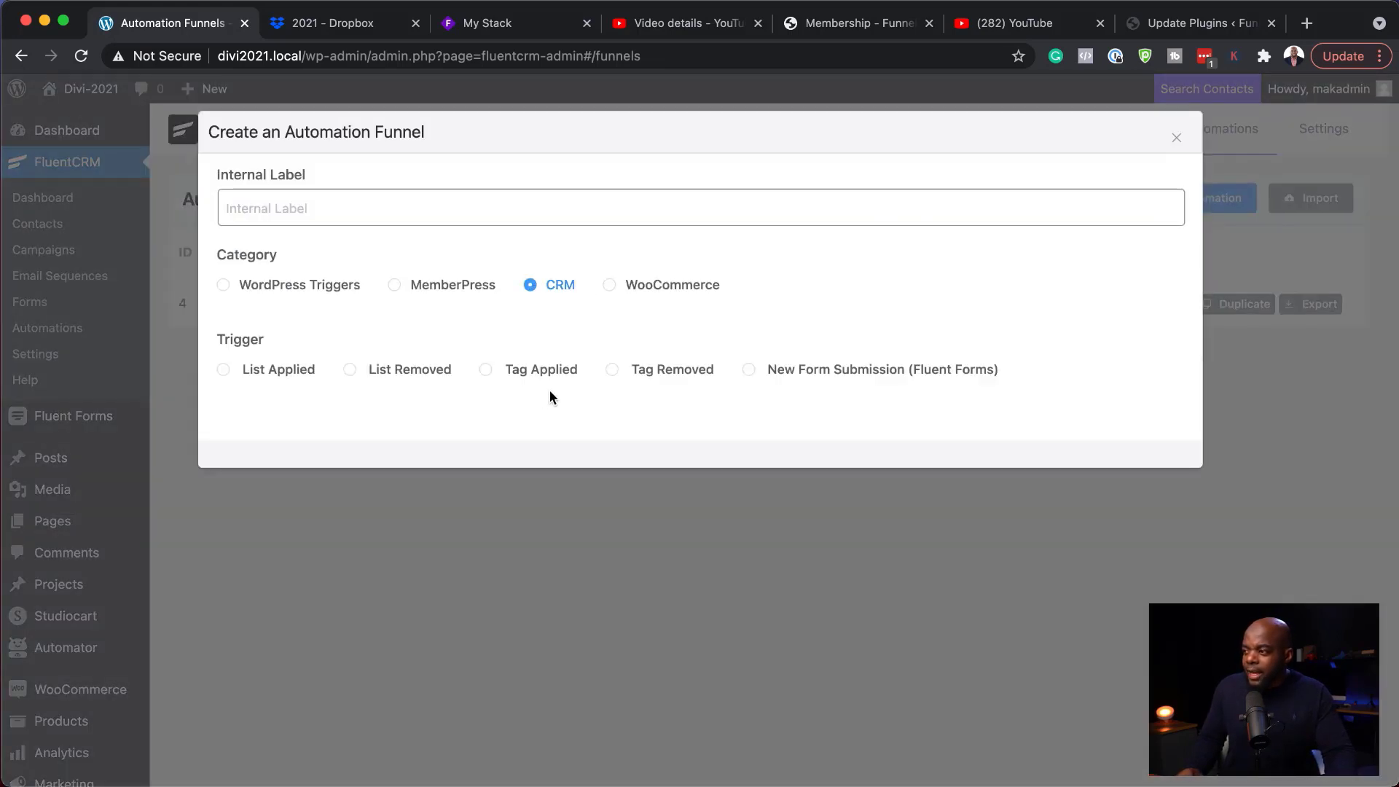
left_click(486, 370)
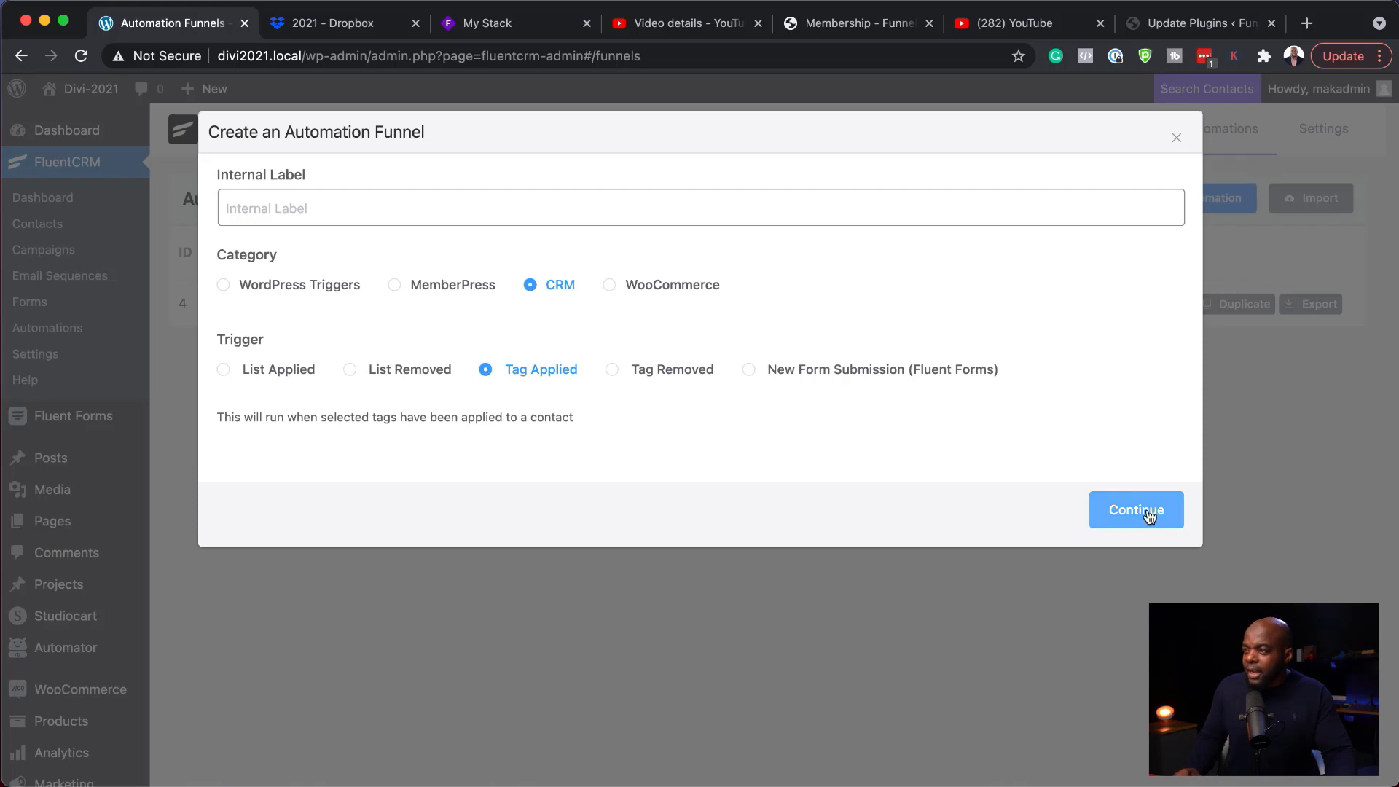
left_click(240, 204)
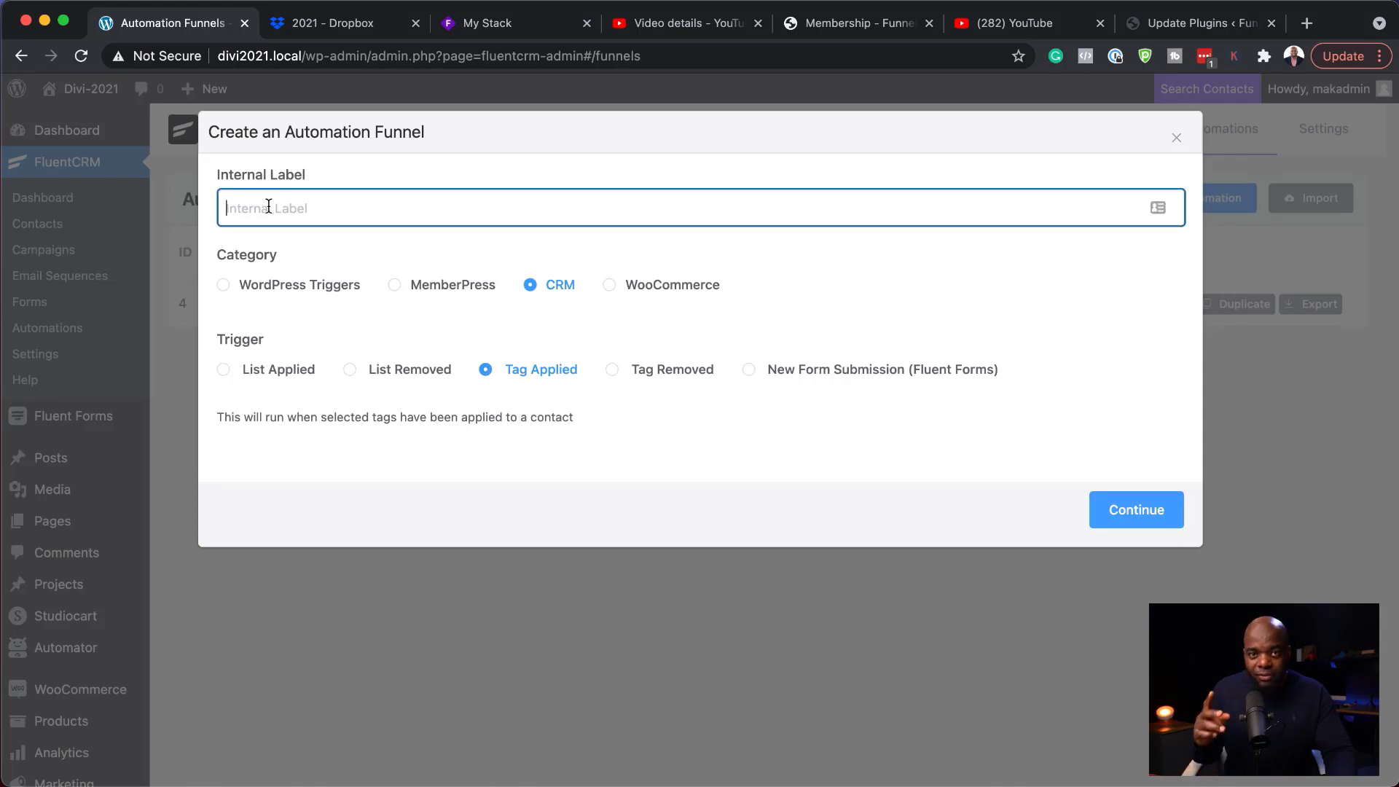
type("Free Ebook")
left_click(1162, 522)
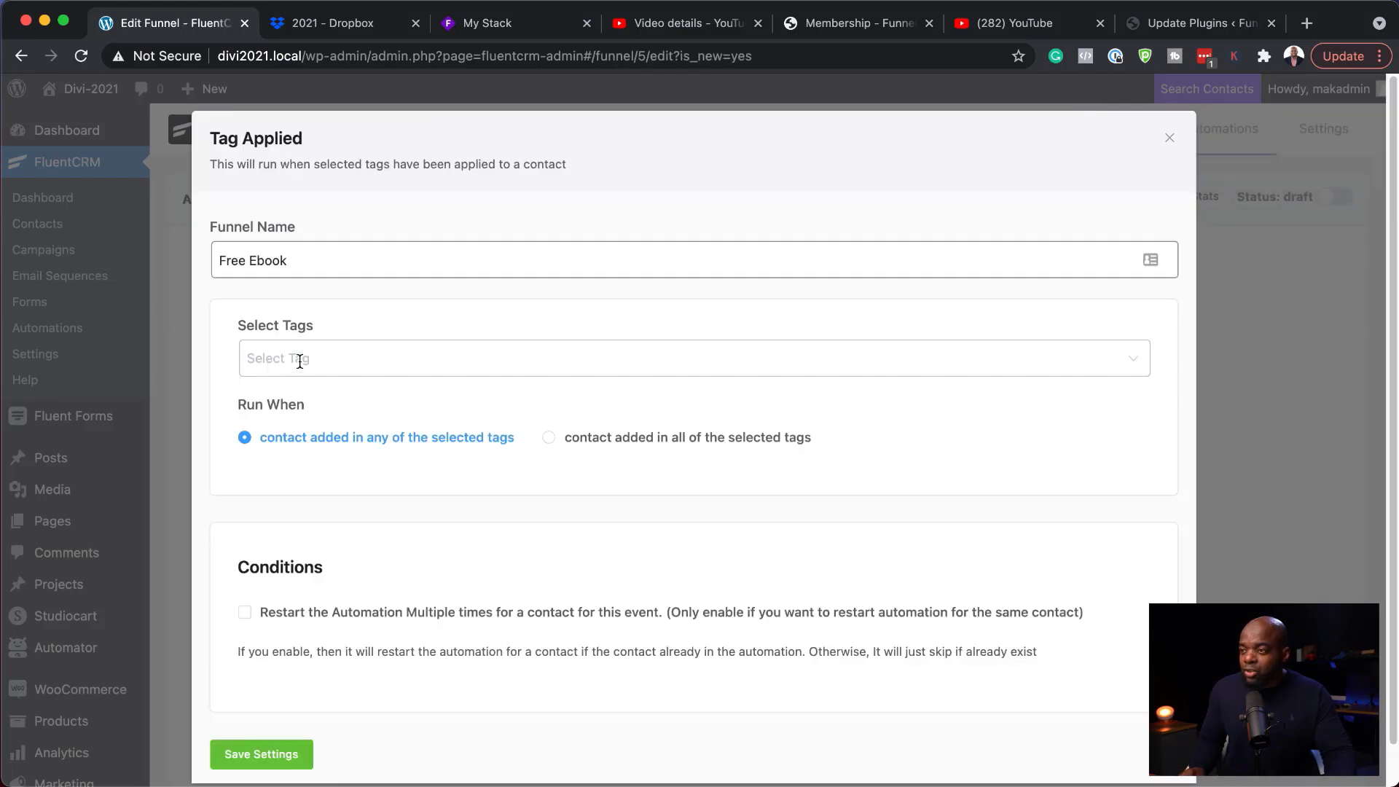
Step: Choose Downloaded Free Ebook as the trigger tag and save the trigger settings
left_click(299, 362)
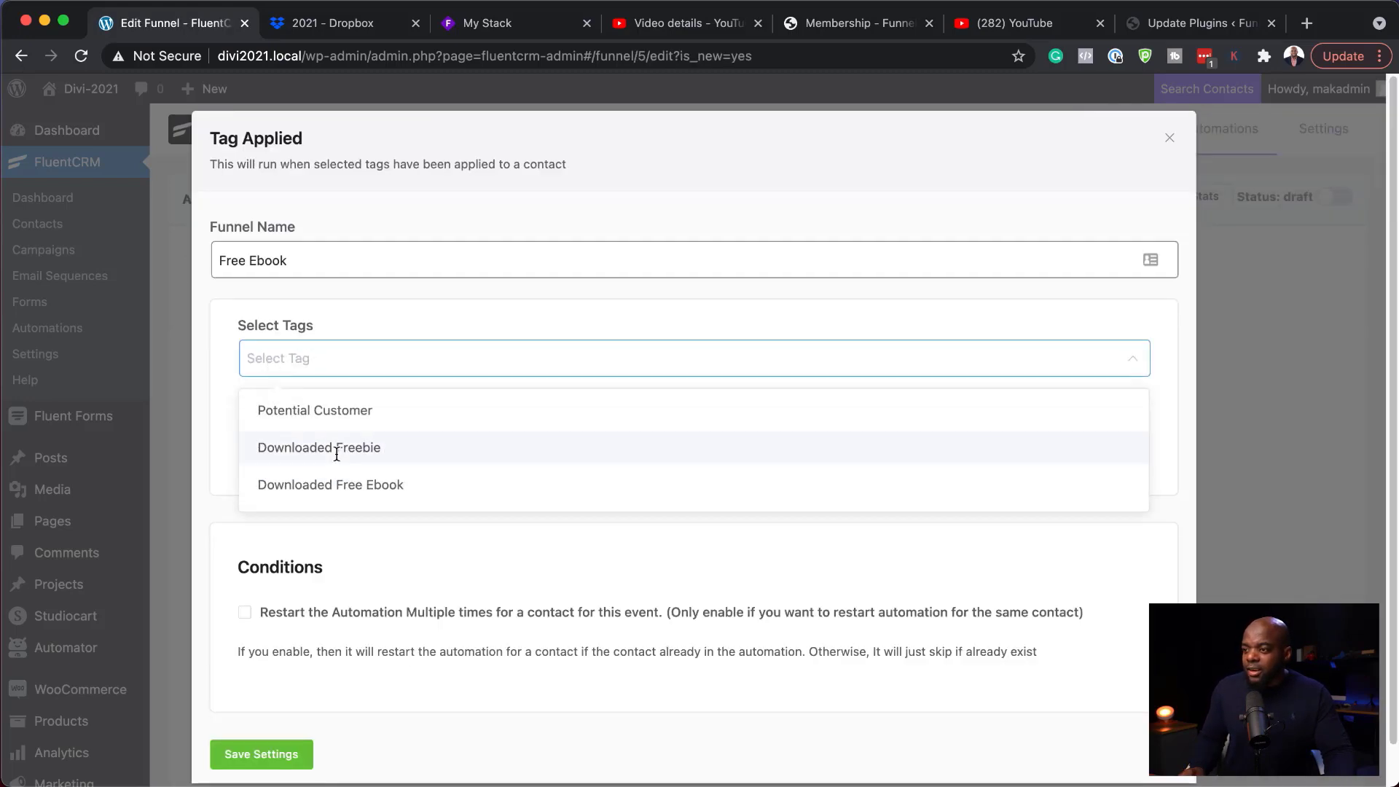
left_click(379, 487)
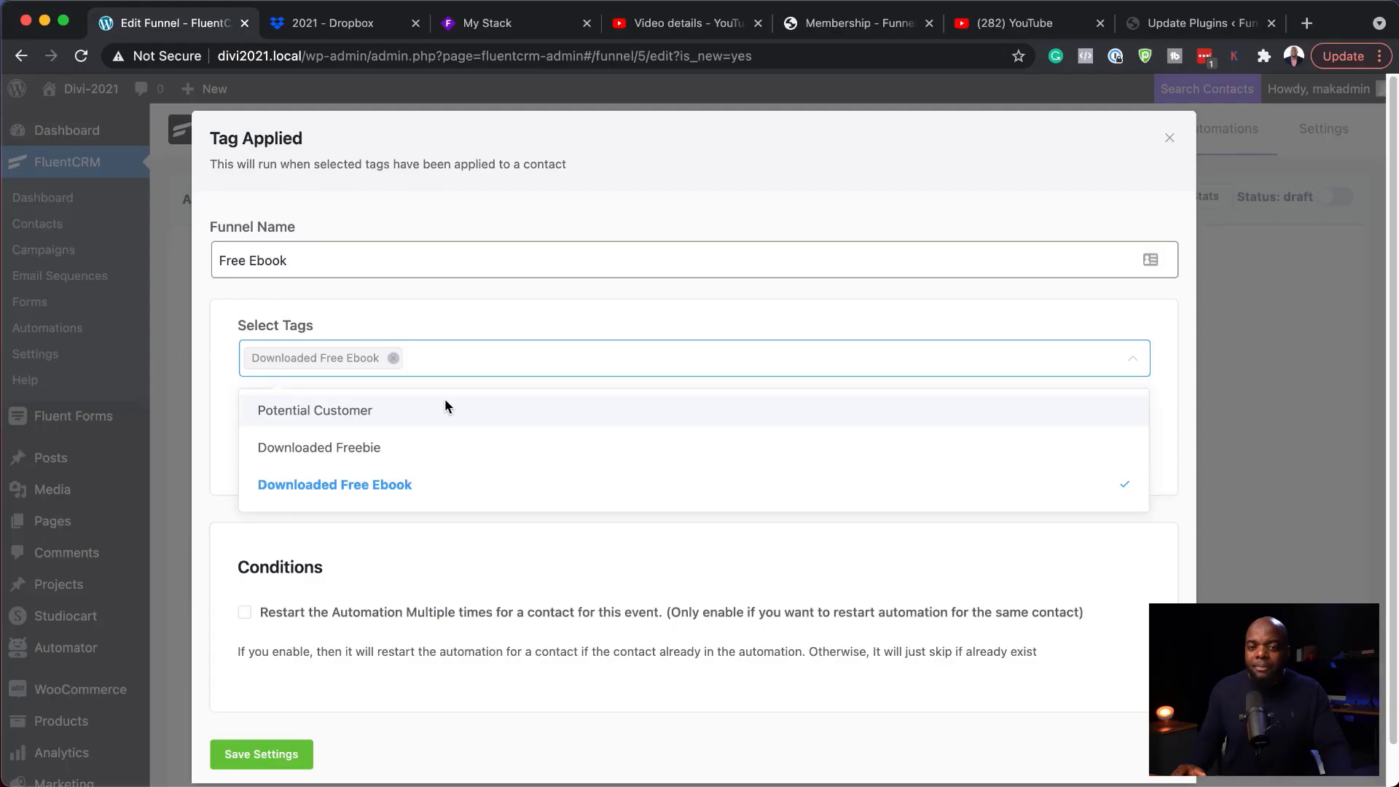
left_click(217, 379)
scroll(562, 445, "down", 1)
left_click(260, 717)
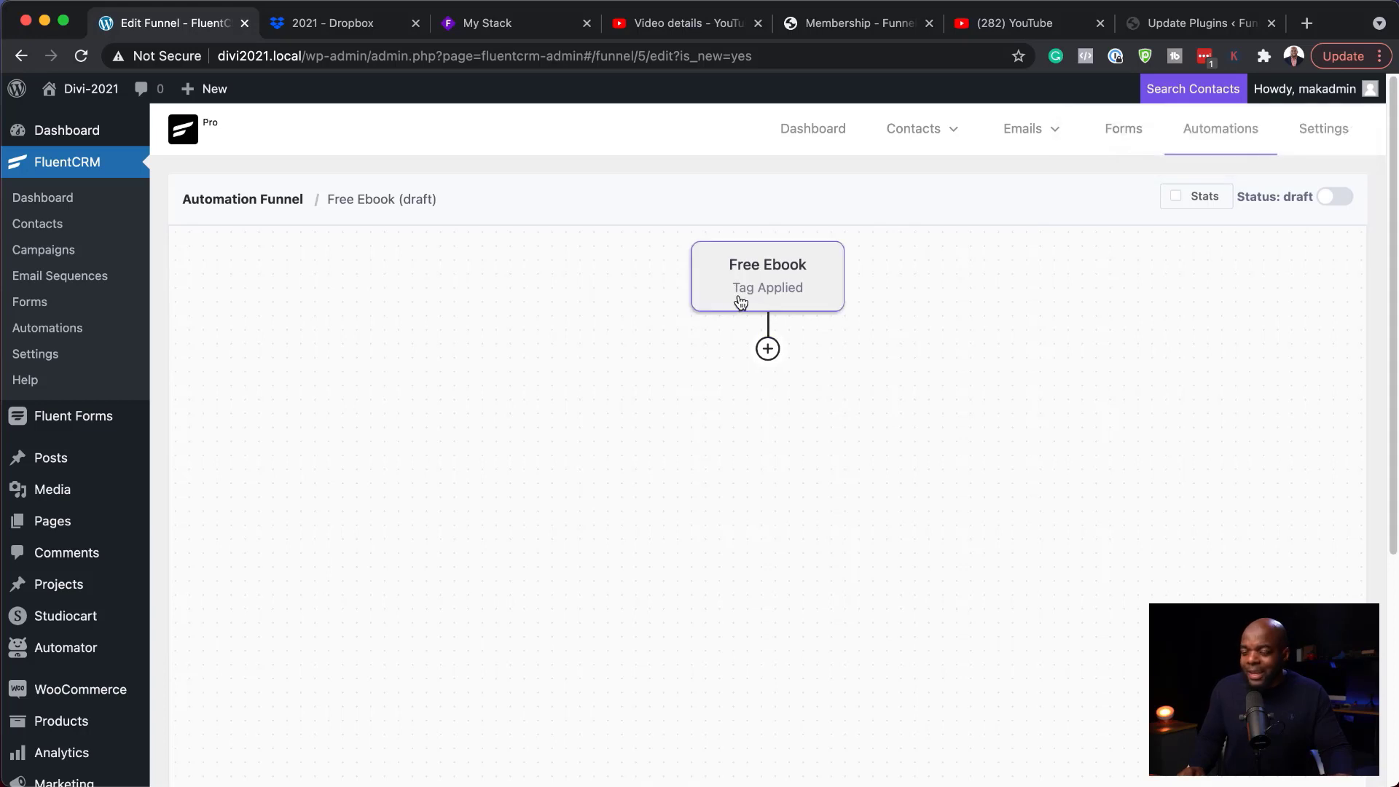
Step: Add a Send Custom Email action below the Tag Applied trigger
left_click(768, 350)
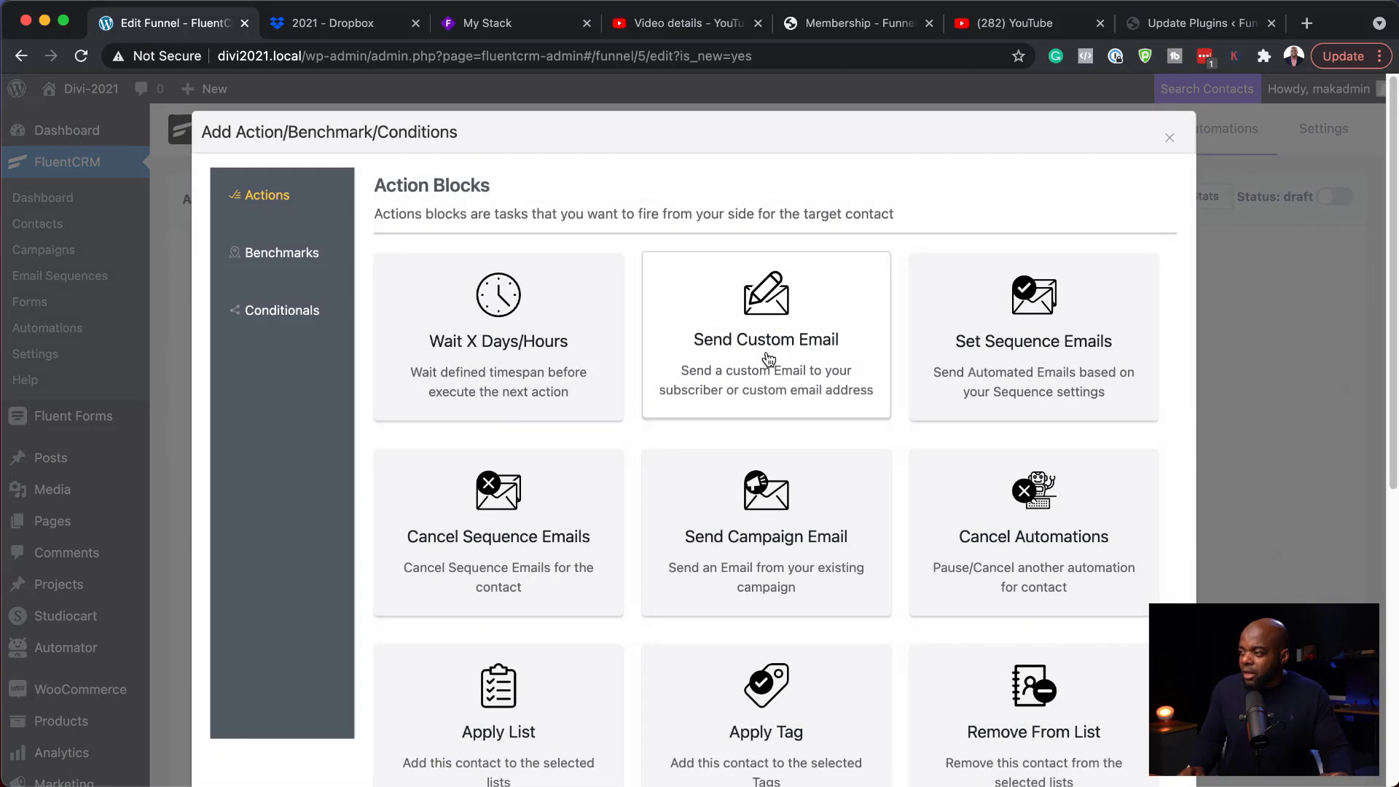
left_click(775, 348)
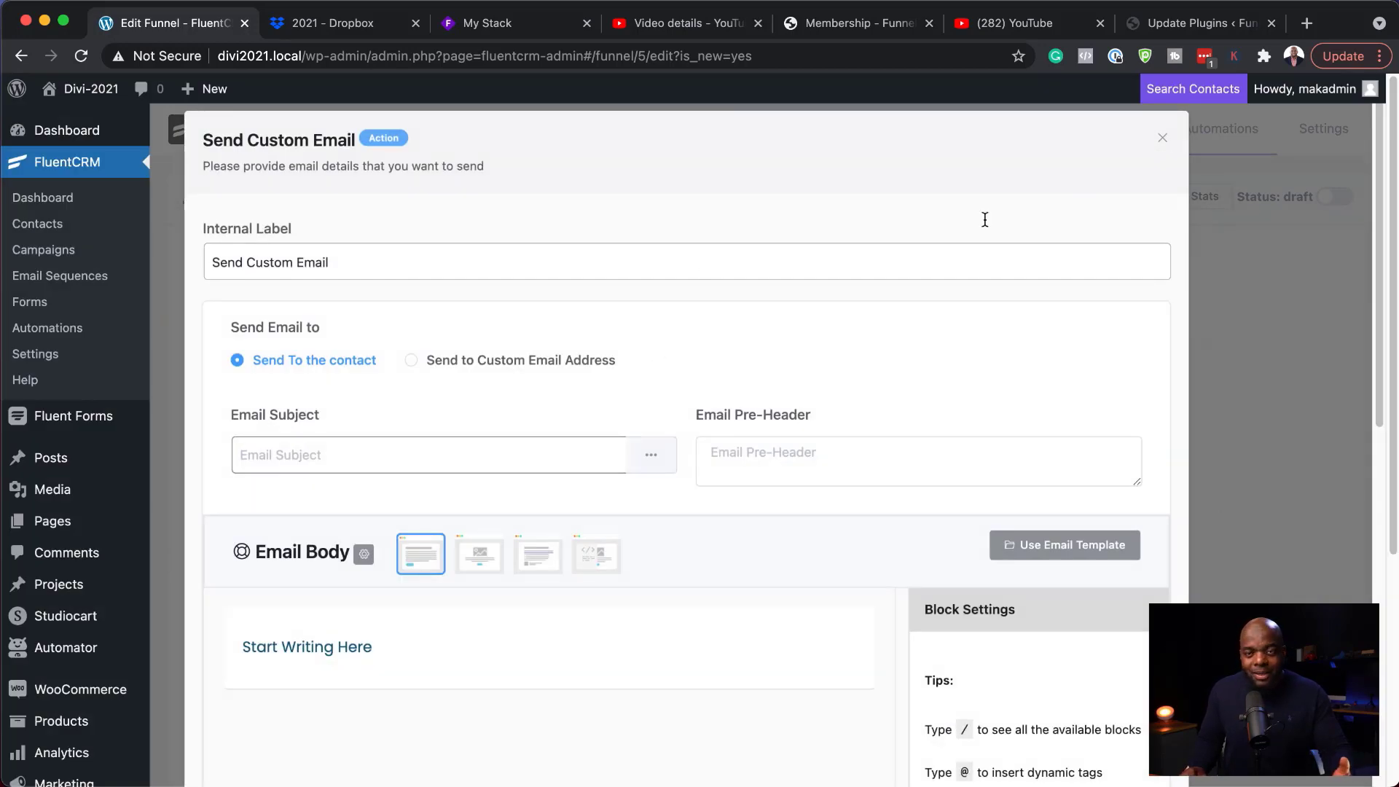
left_click(1162, 138)
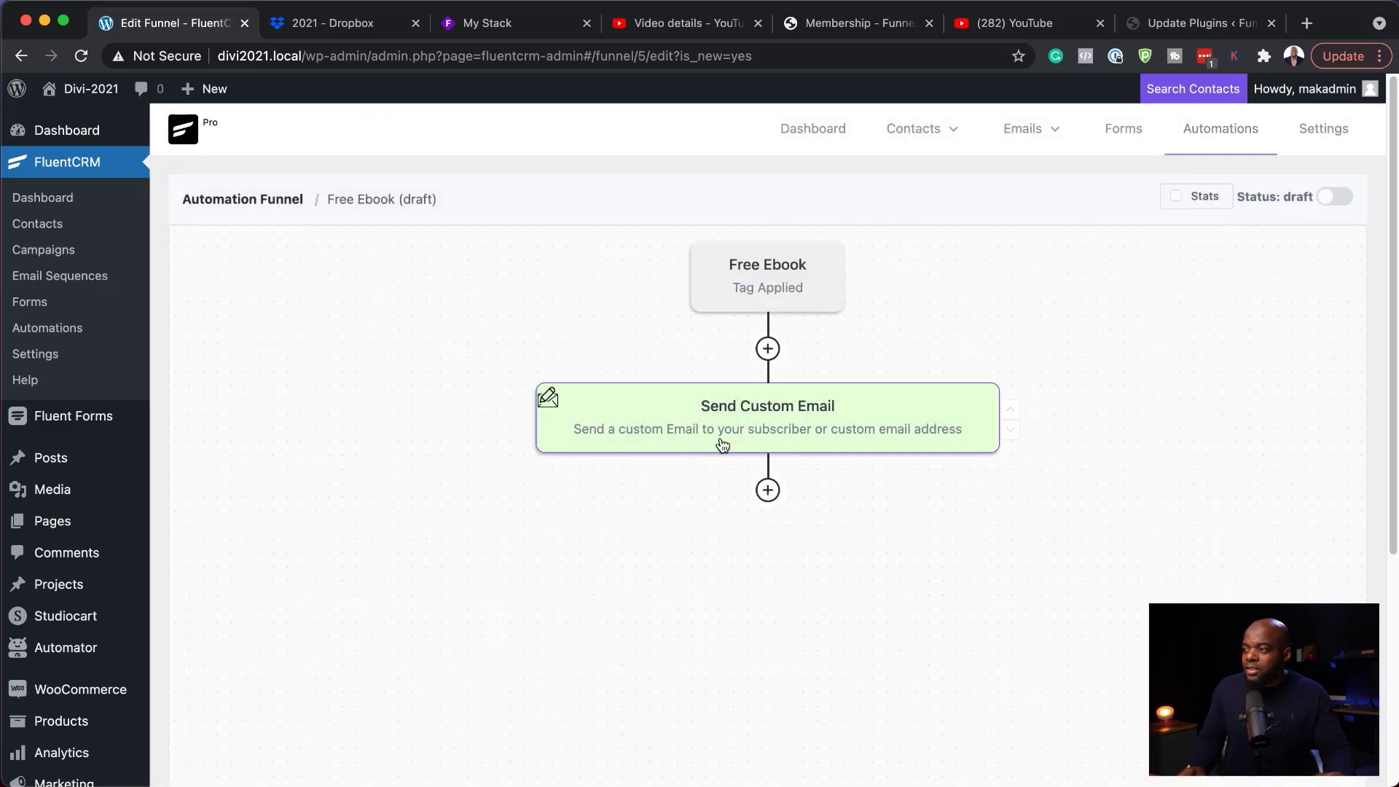
Step: Add a 'Has in Selected tags' condition for Potential Customer after the email and save it
left_click(768, 490)
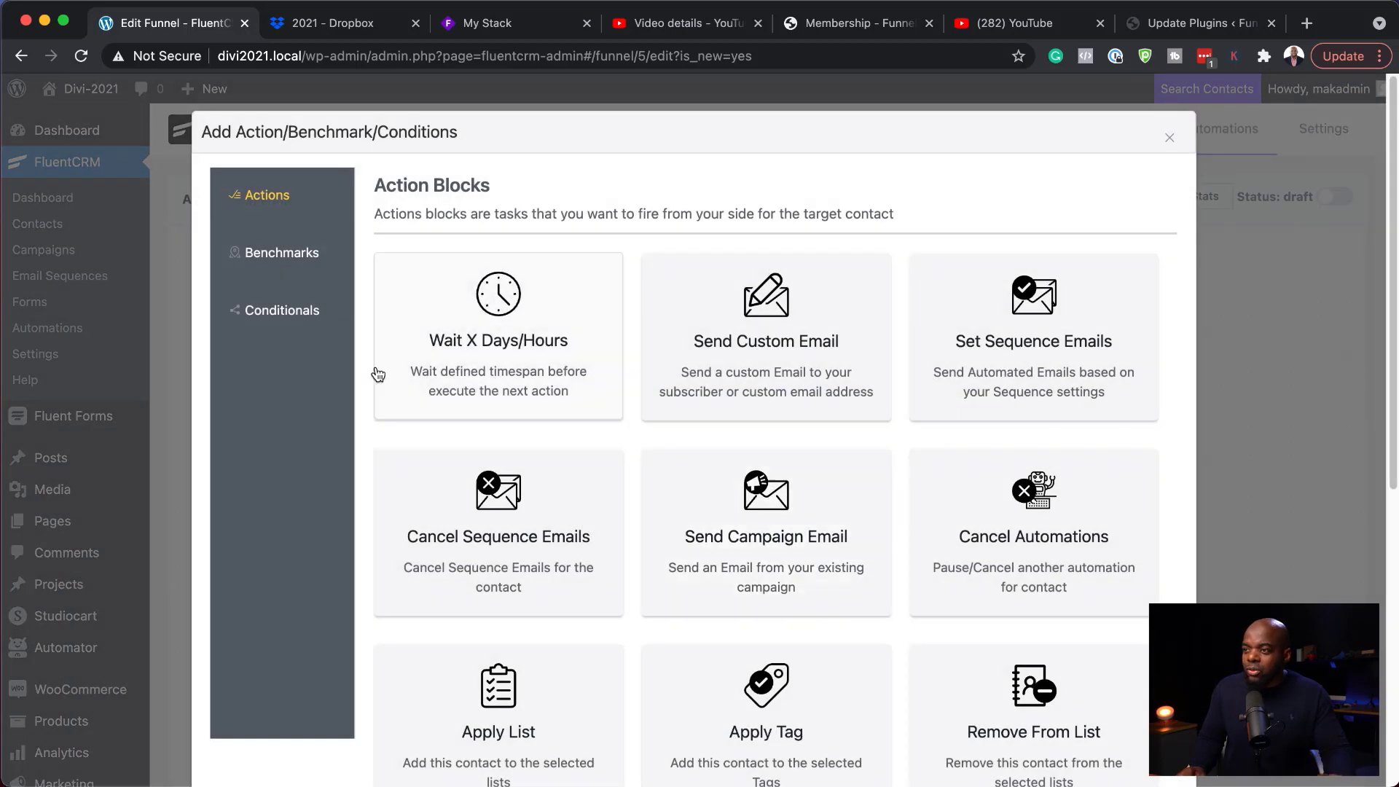
left_click(303, 314)
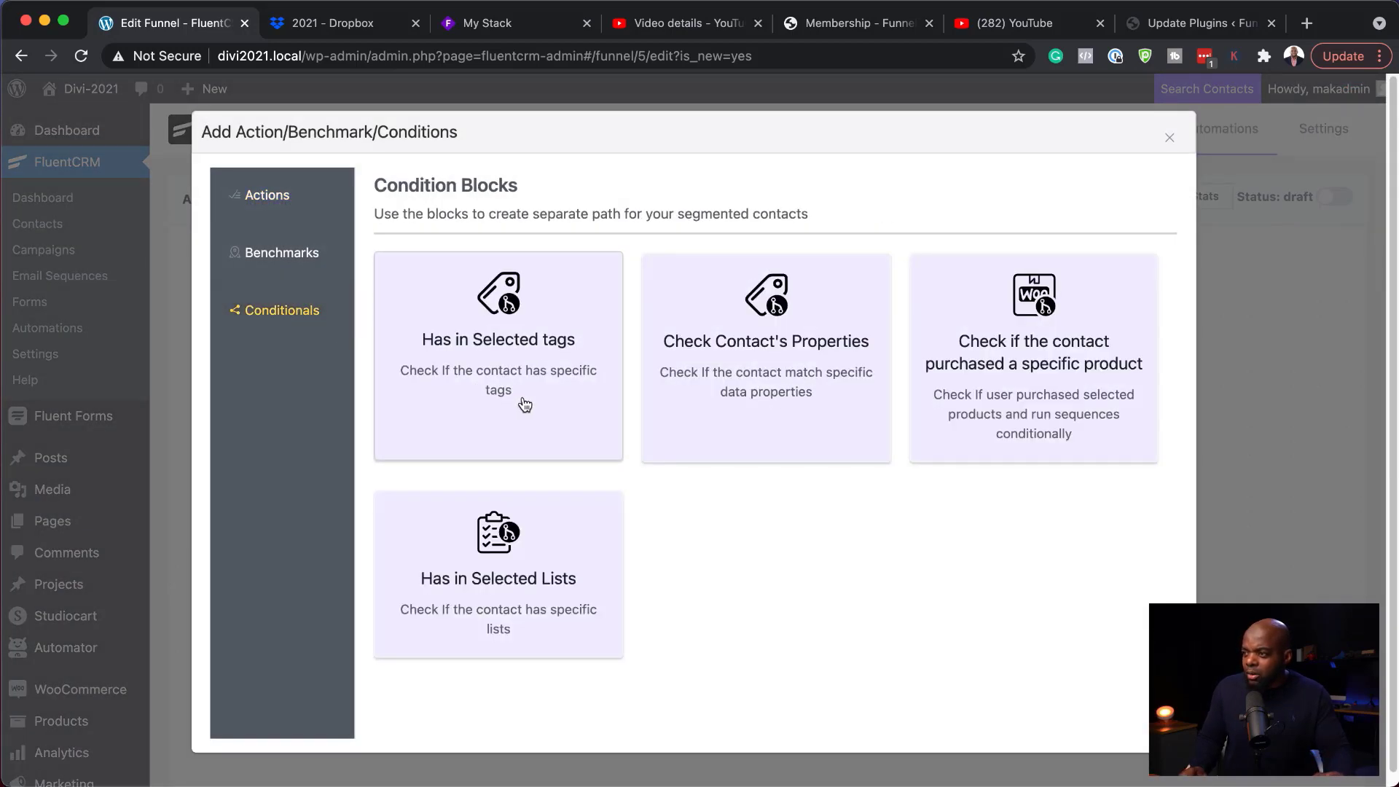
left_click(525, 342)
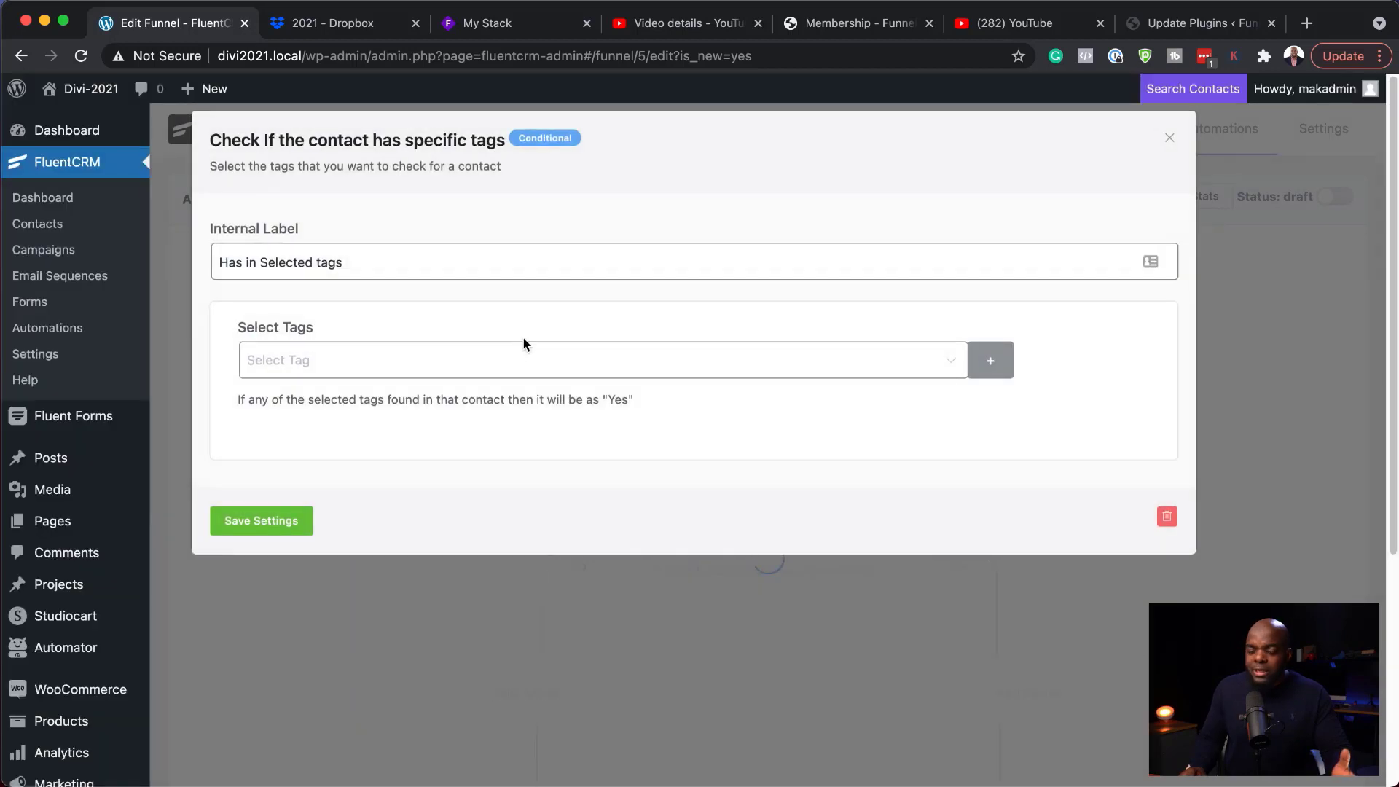
left_click(502, 365)
left_click(480, 381)
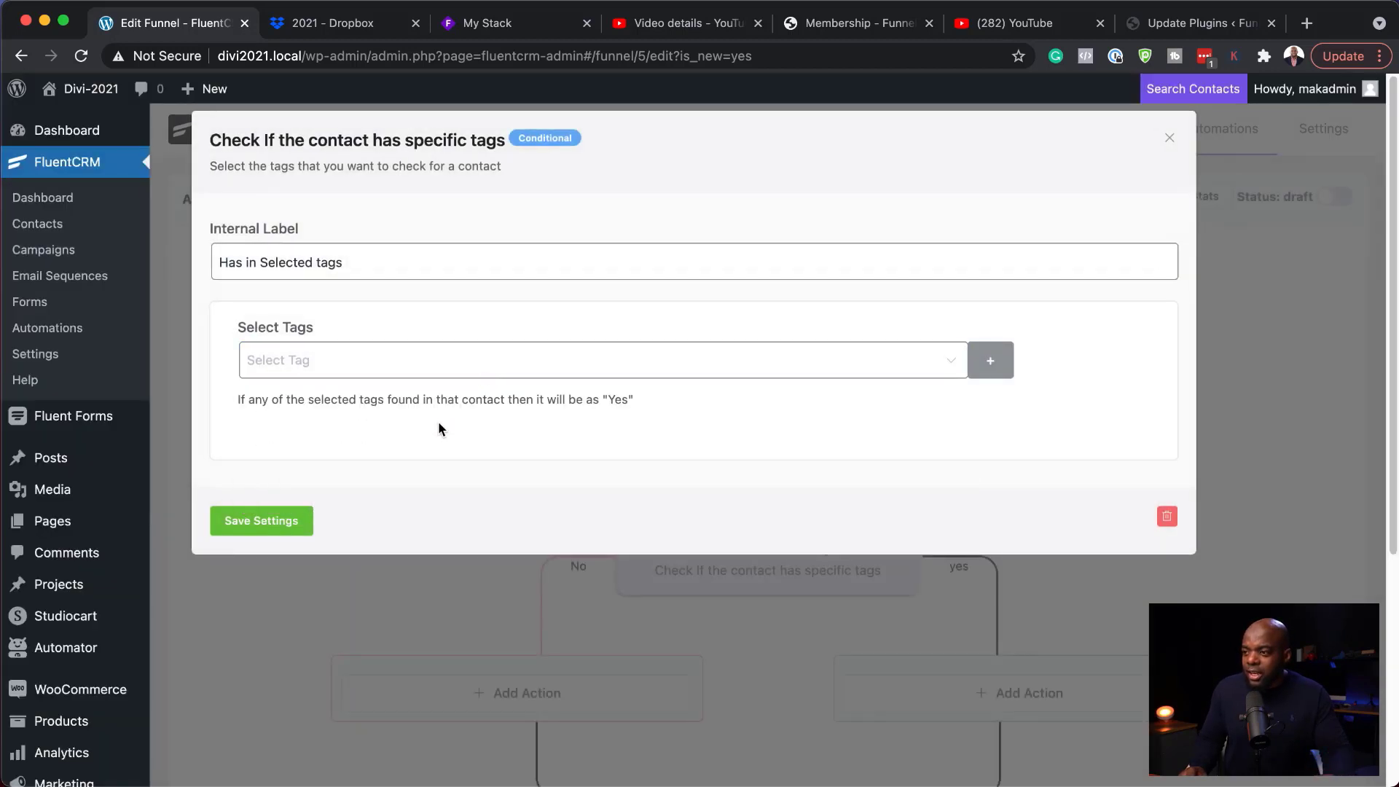
left_click(250, 359)
left_click(317, 417)
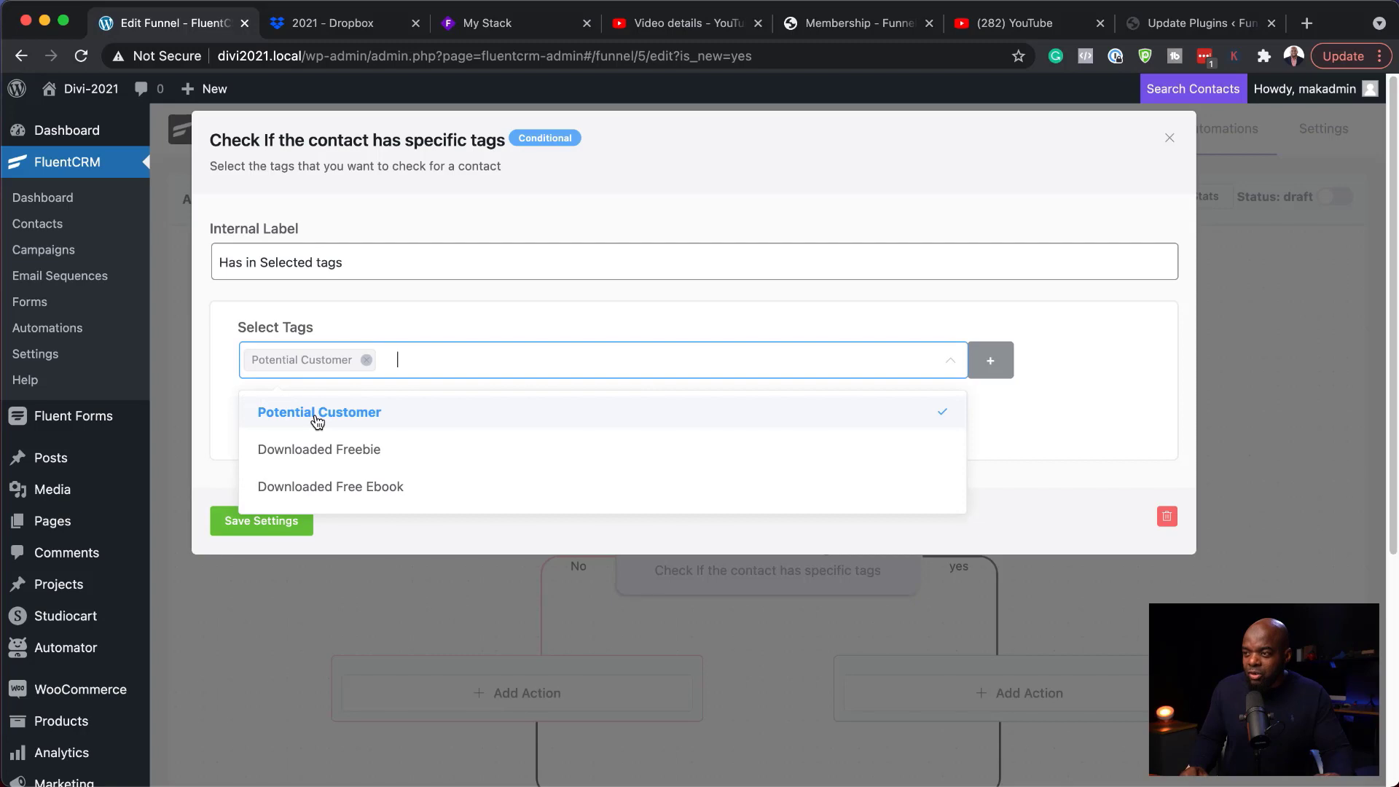
left_click(274, 519)
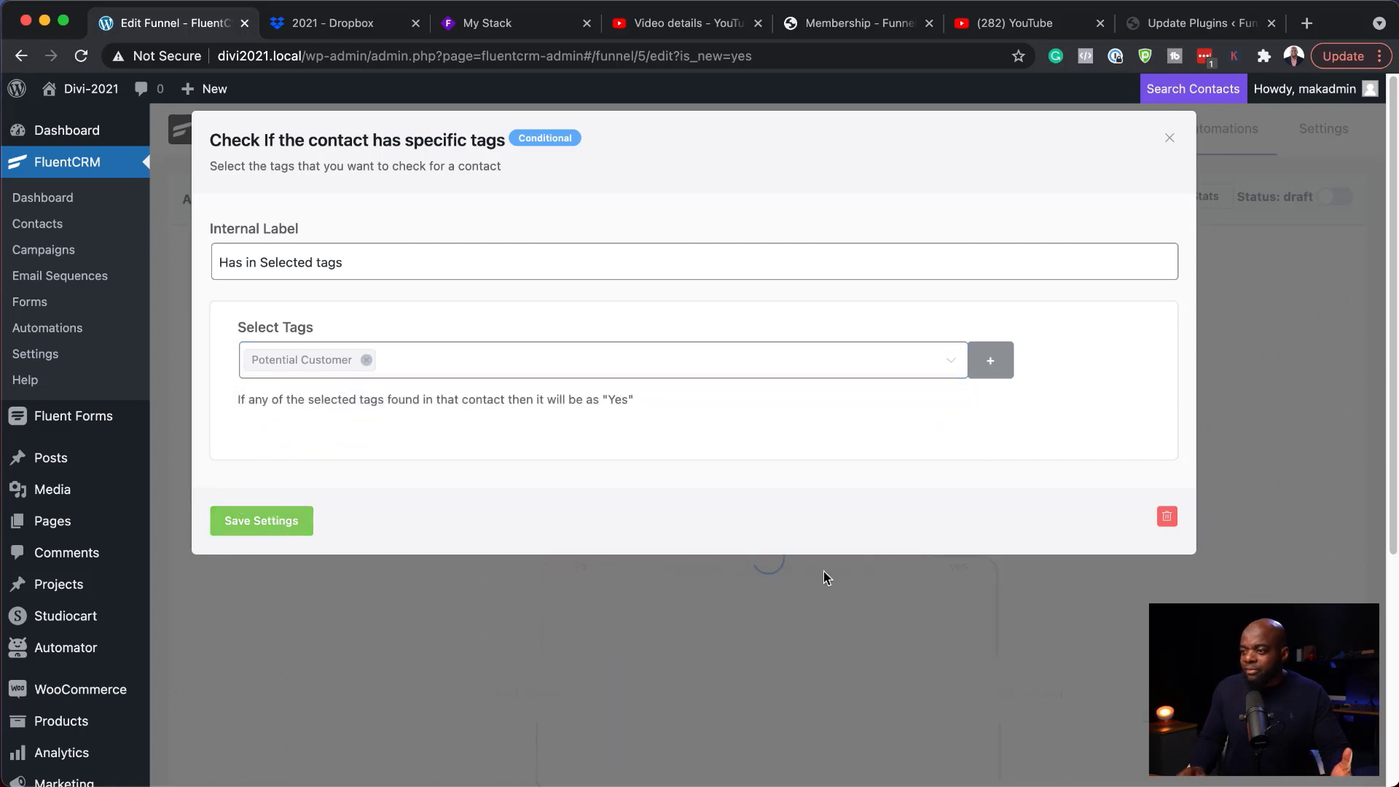
scroll(896, 569, "down", 2)
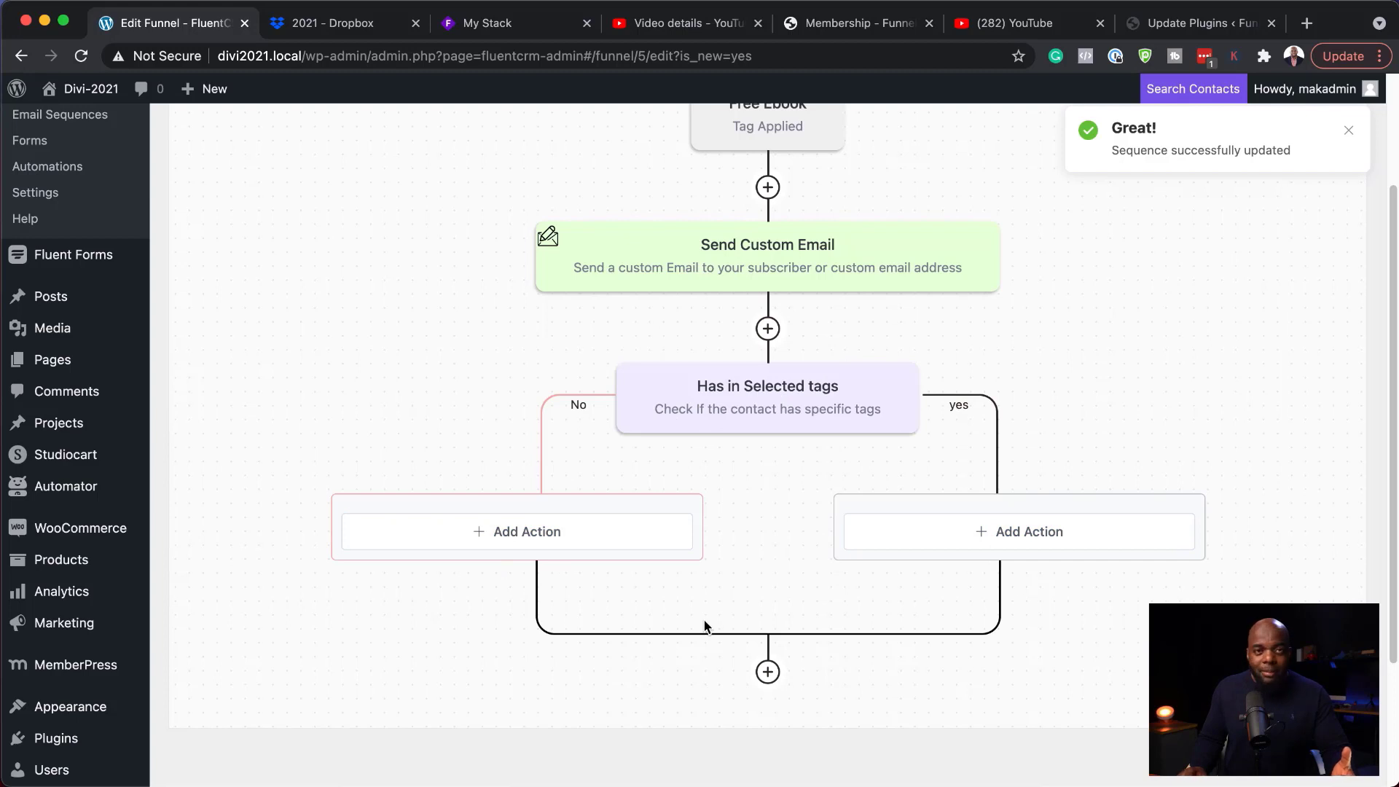
left_click(487, 33)
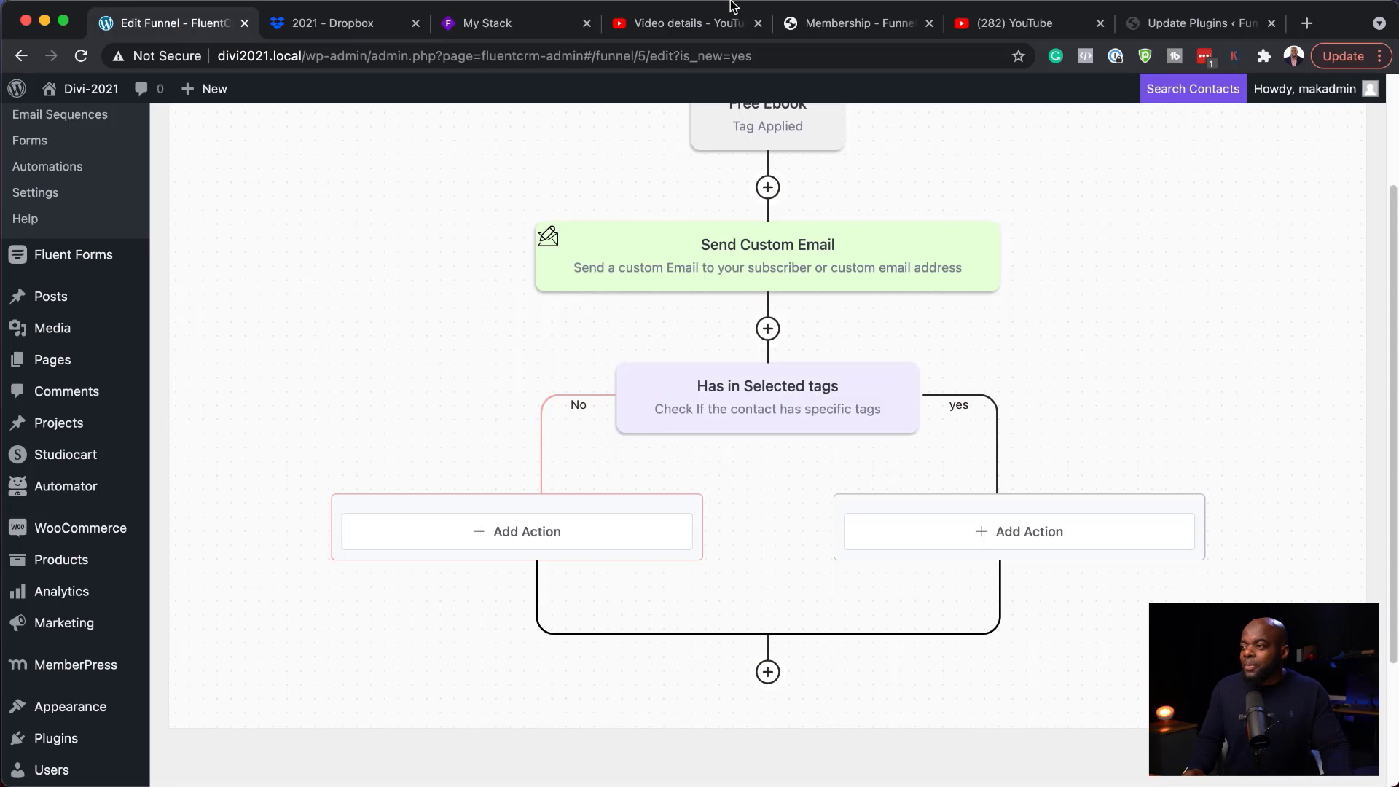
left_click(492, 23)
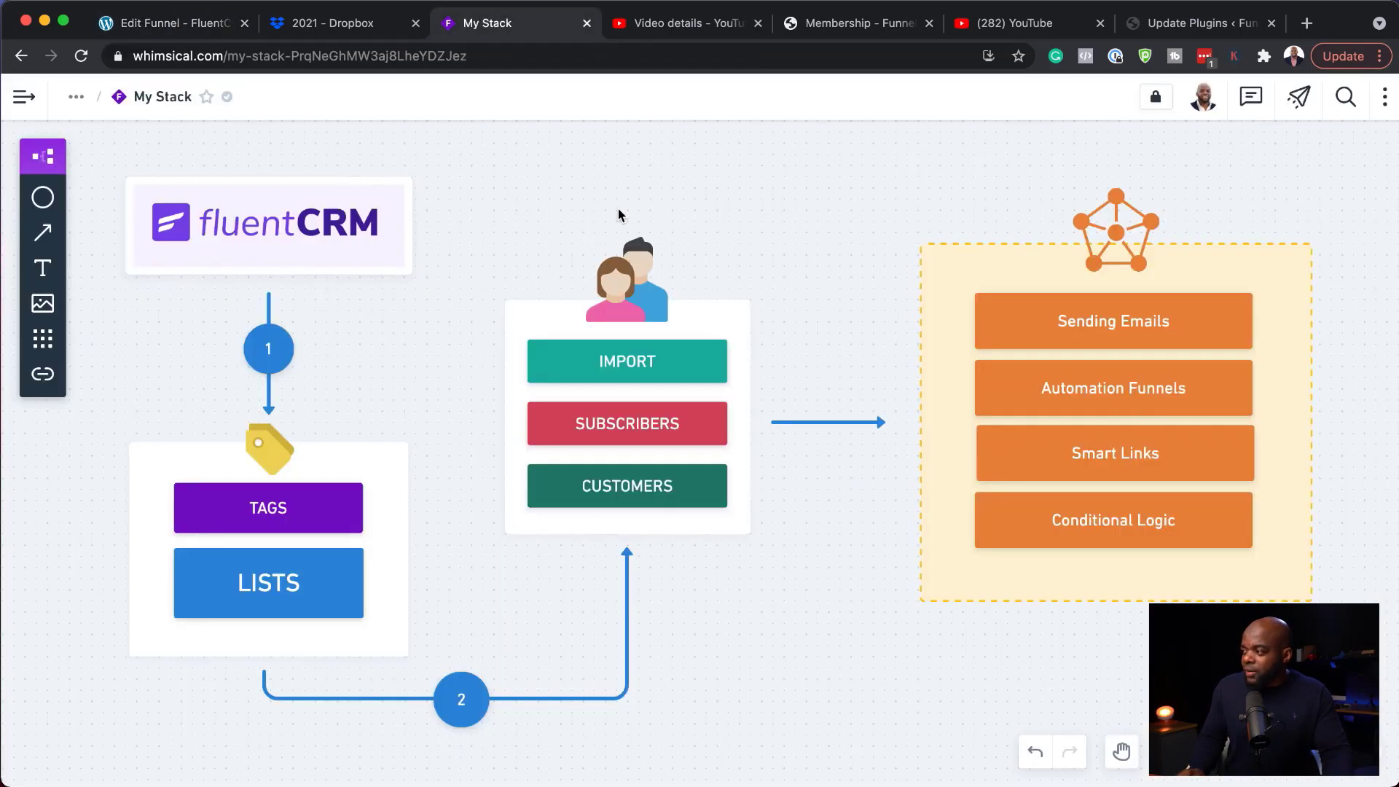
left_click(148, 25)
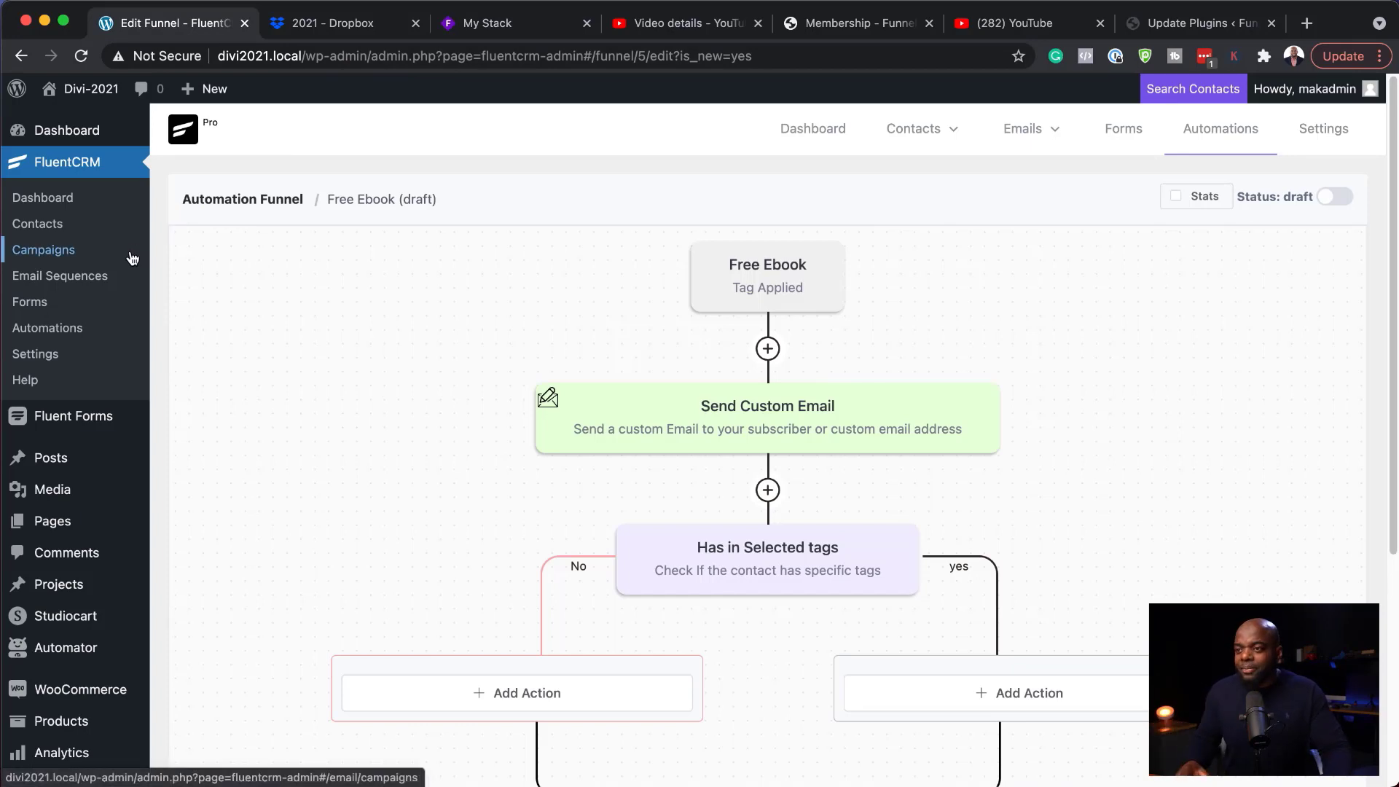
Step: Open the About Us page from All Pages and copy its web address
mouse_move(67, 531)
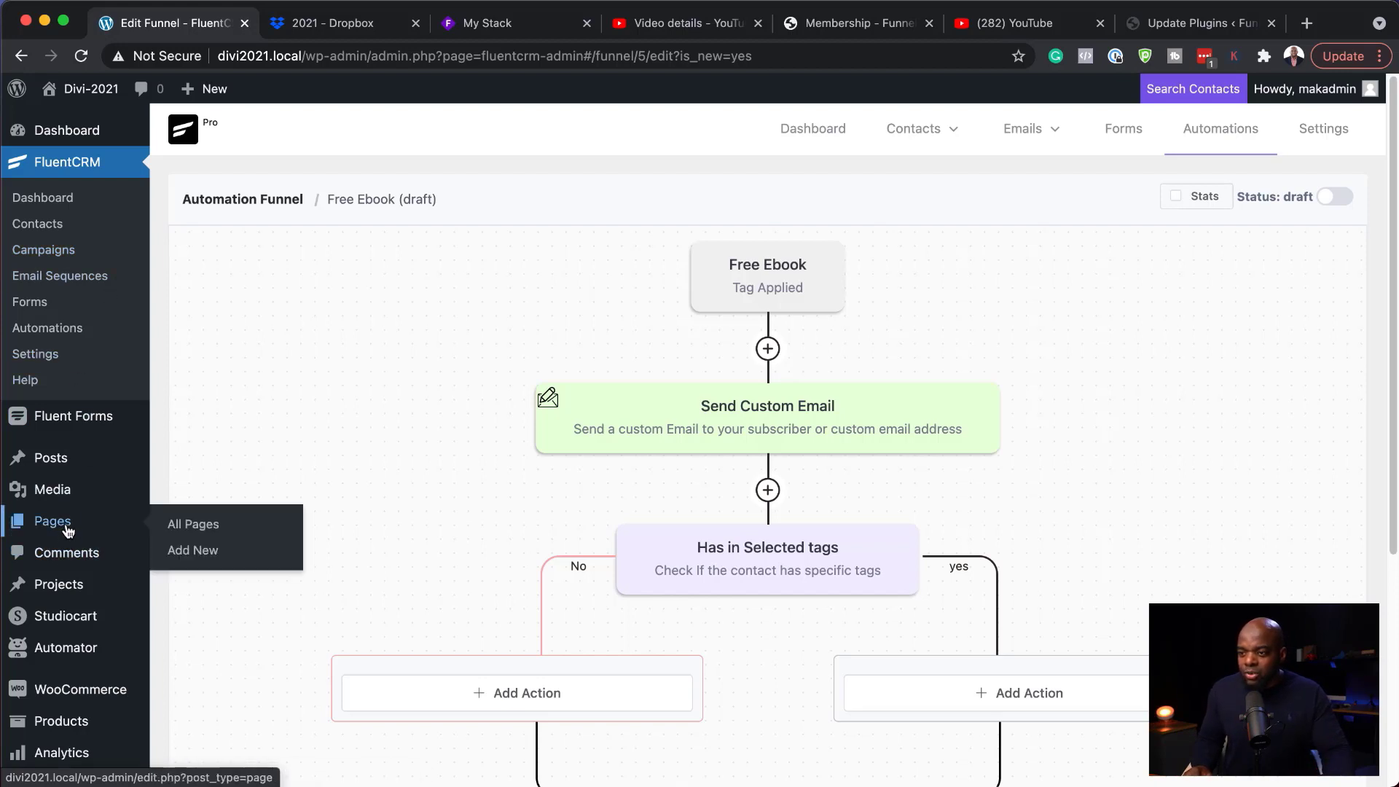
left_click(200, 531)
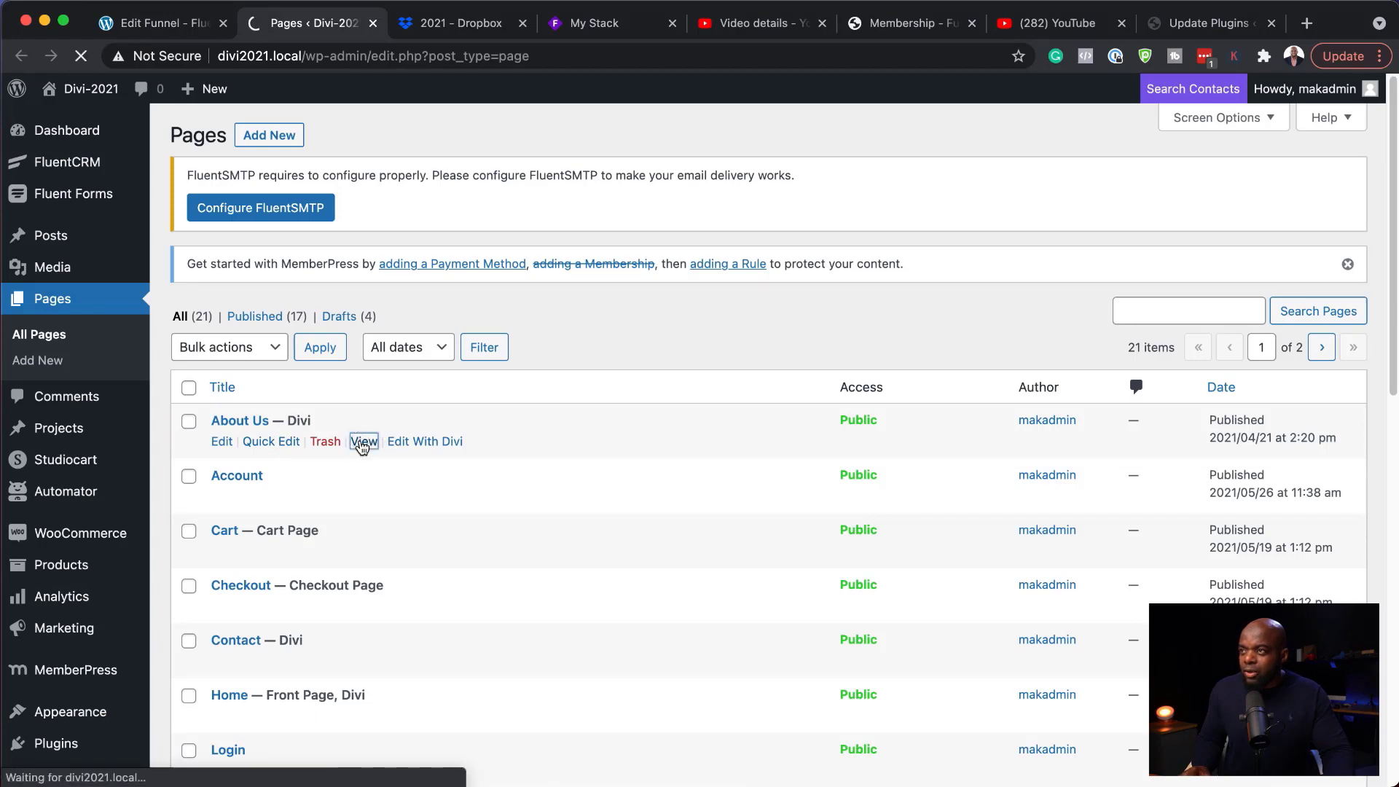
left_click(437, 63)
key("super+c")
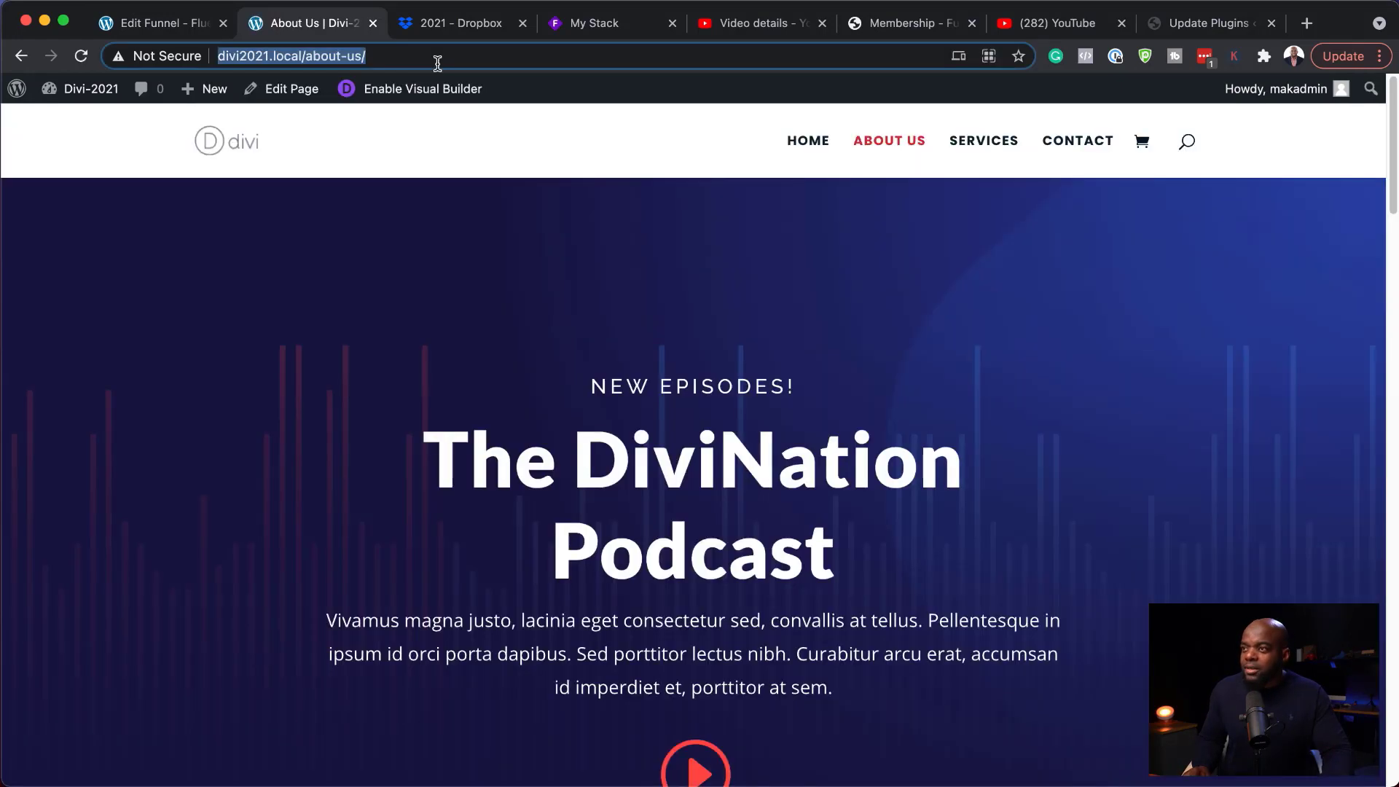
left_click(159, 24)
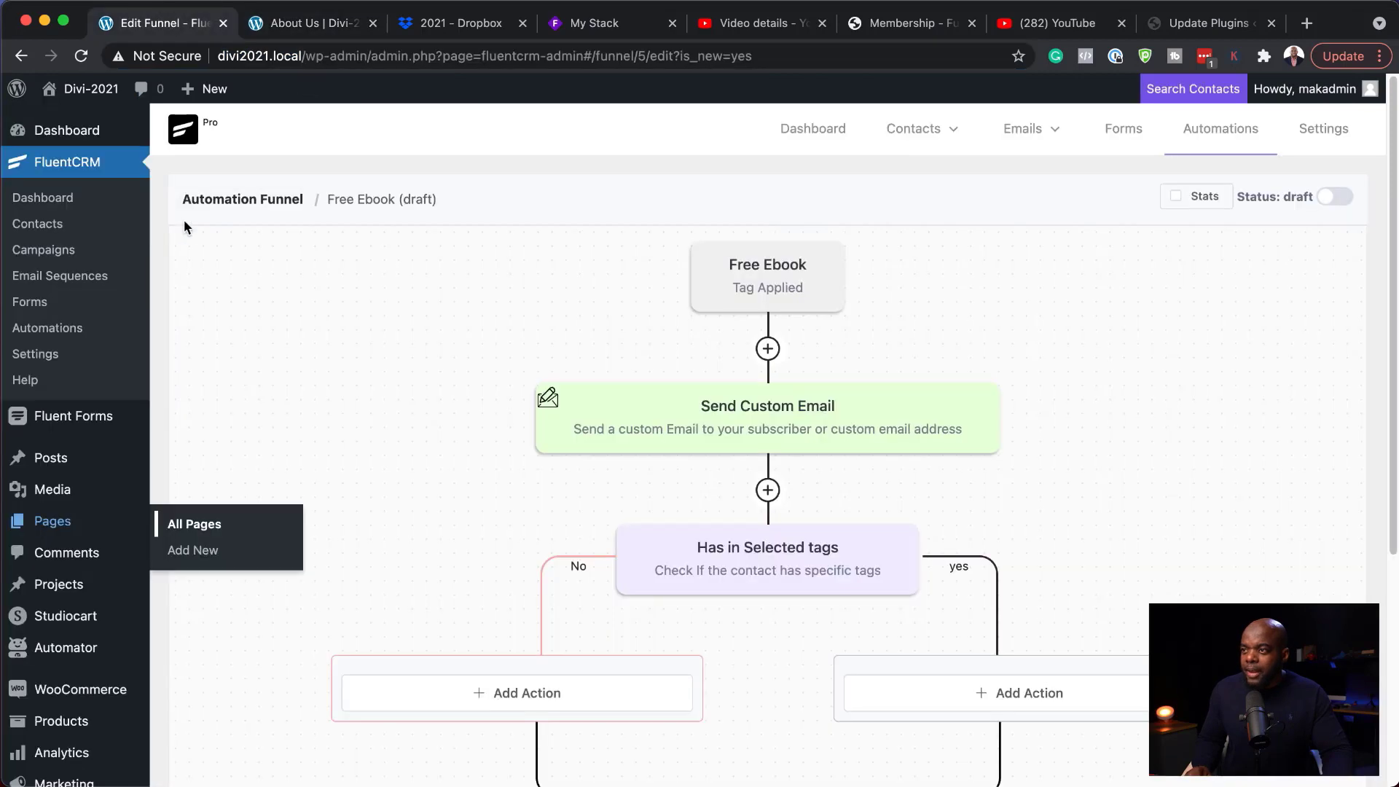
Step: Start a new smart link titled 'Potential customer' with the About Us page as target URL
left_click(58, 354)
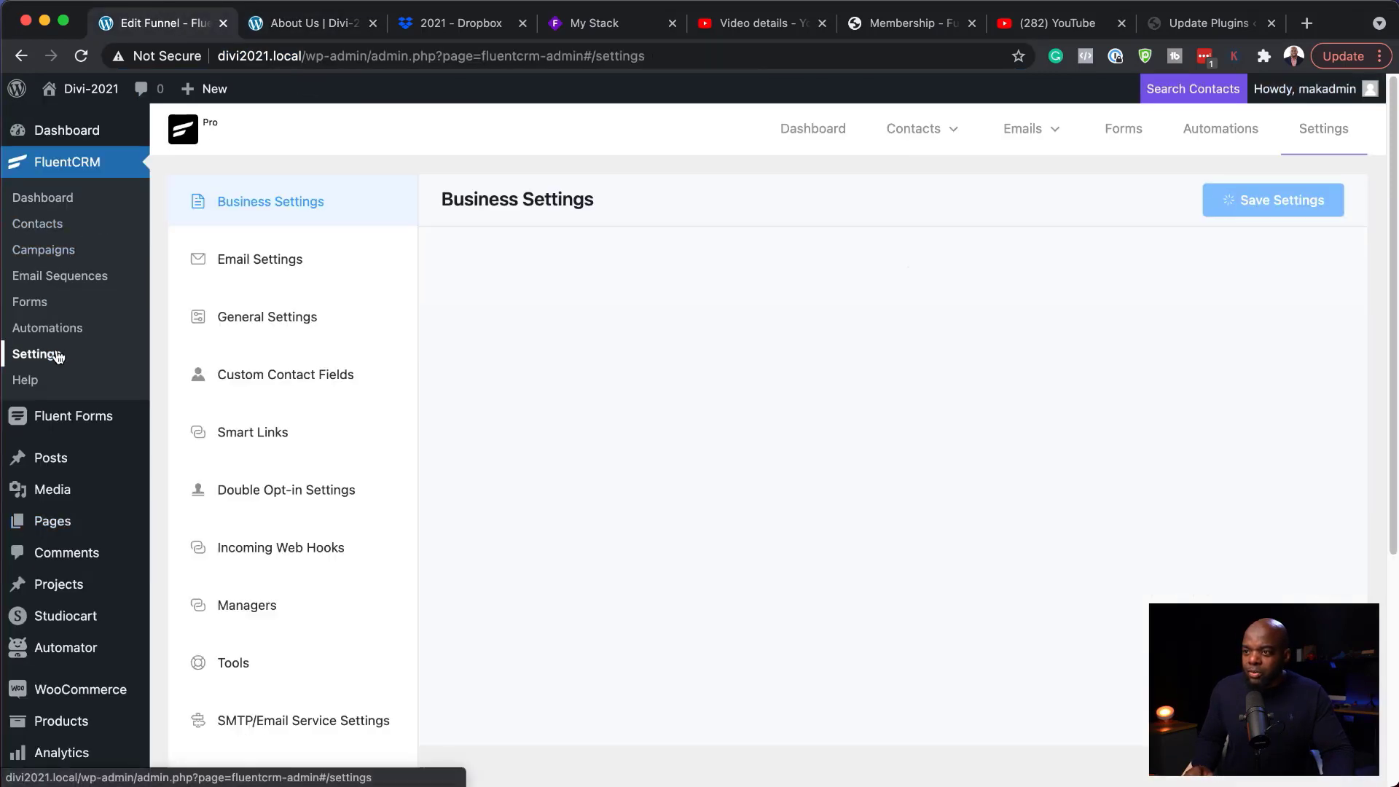
left_click(264, 442)
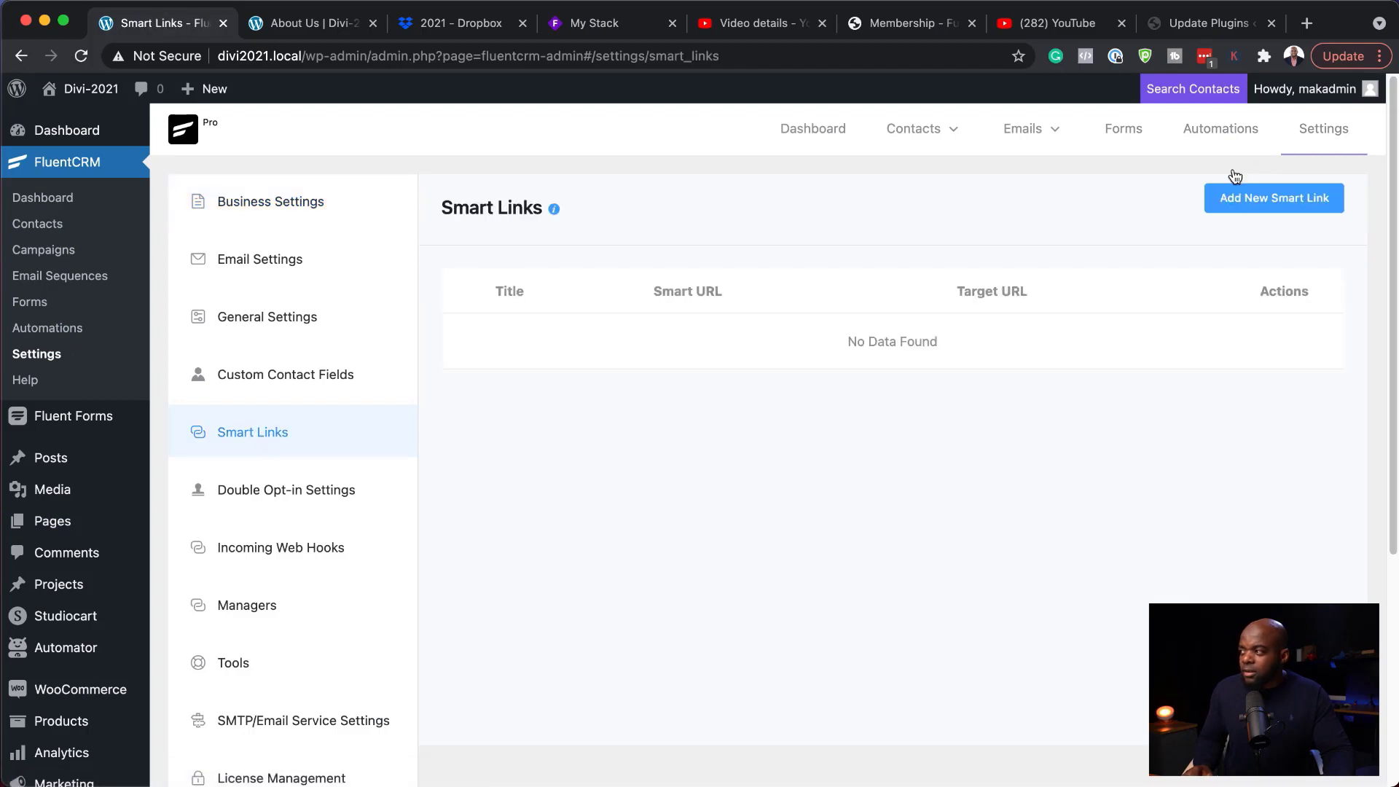
left_click(1253, 187)
left_click(356, 218)
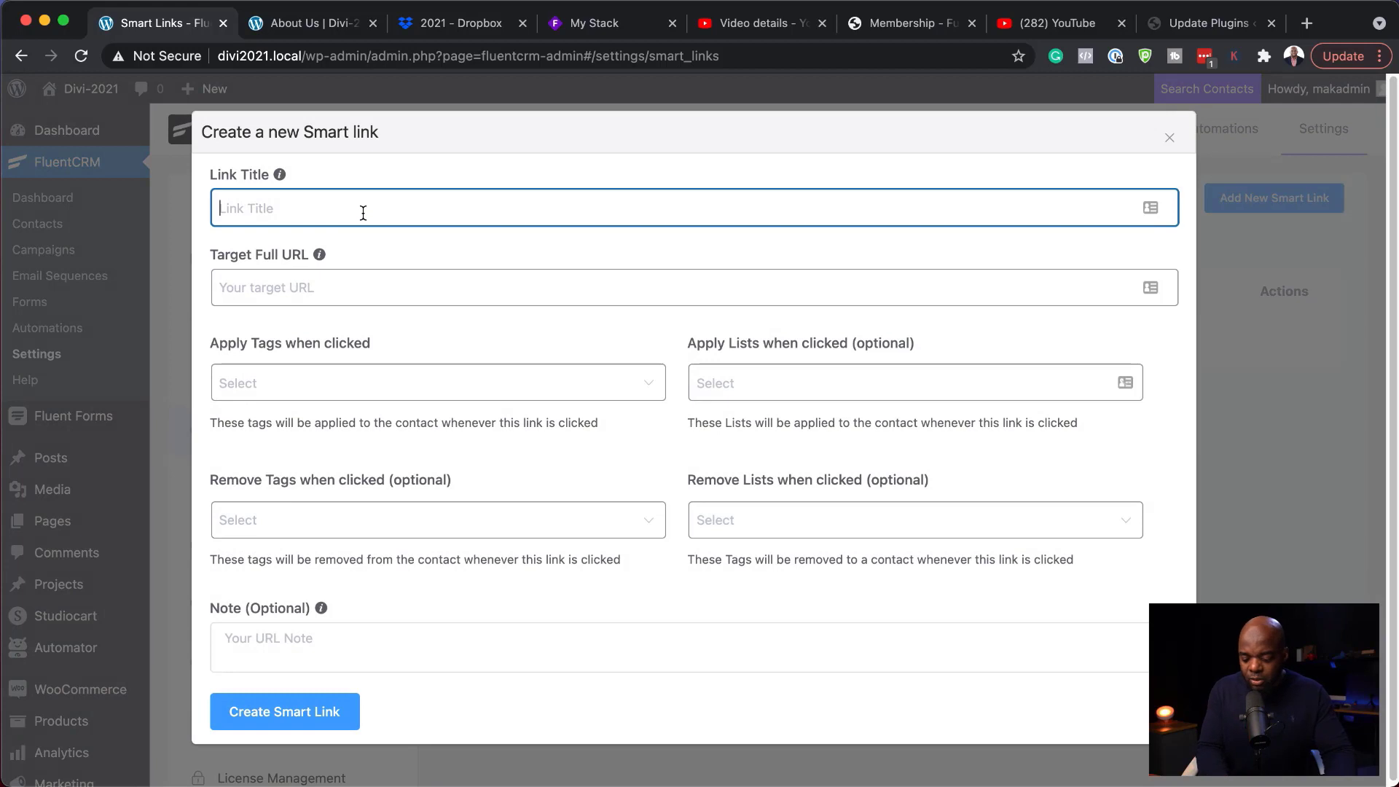
type("Potential customer")
left_click(265, 295)
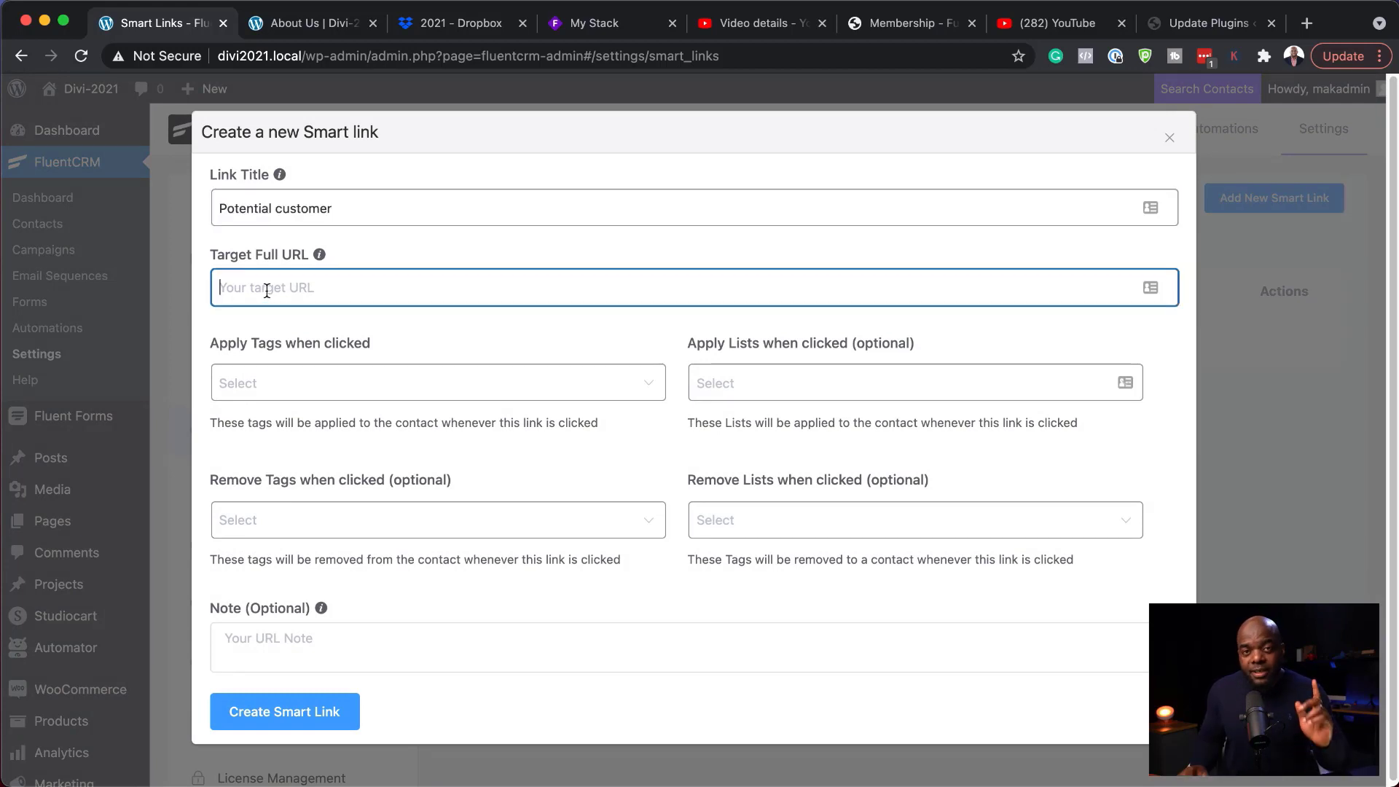
key("super+v")
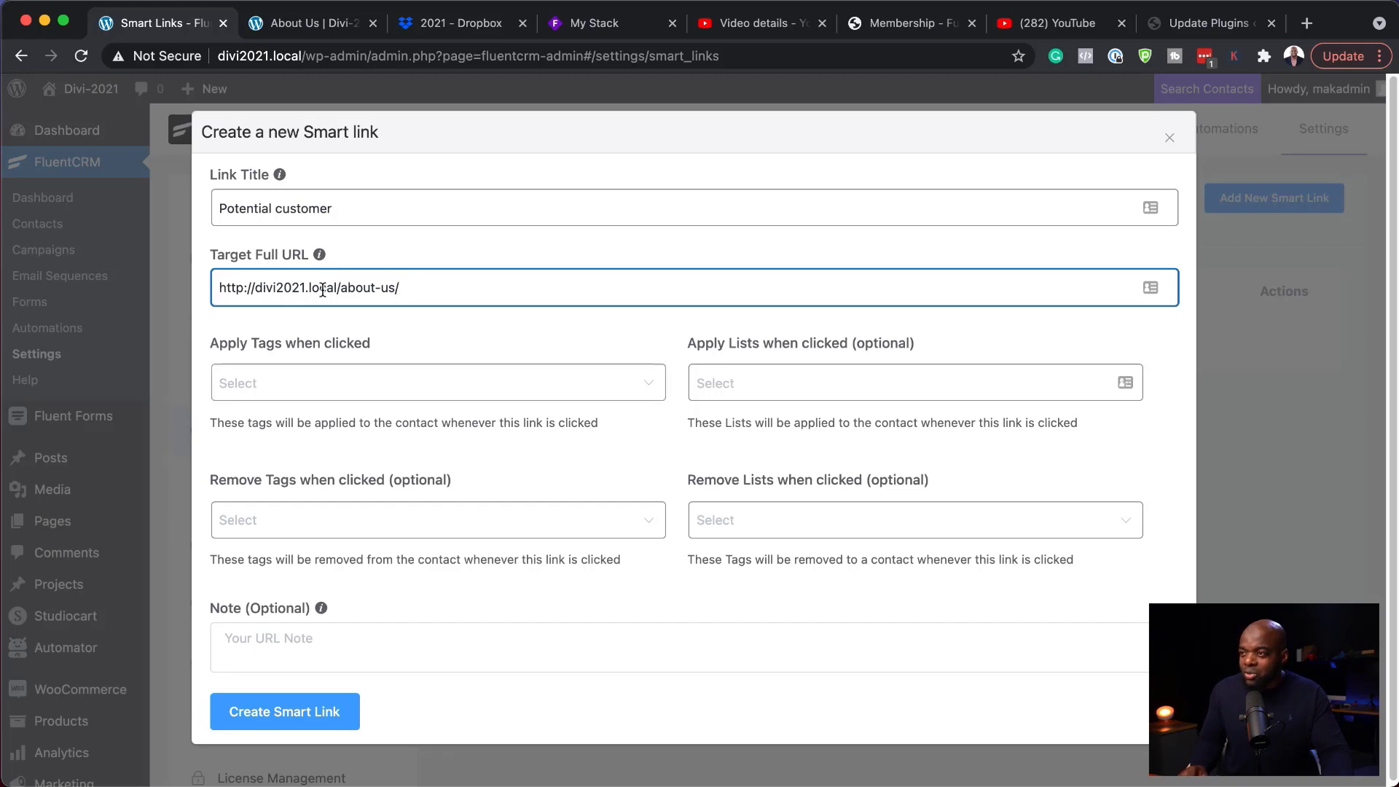
Step: Make the link apply the Potential Customer tag, leave lists empty, and create it
left_click(344, 386)
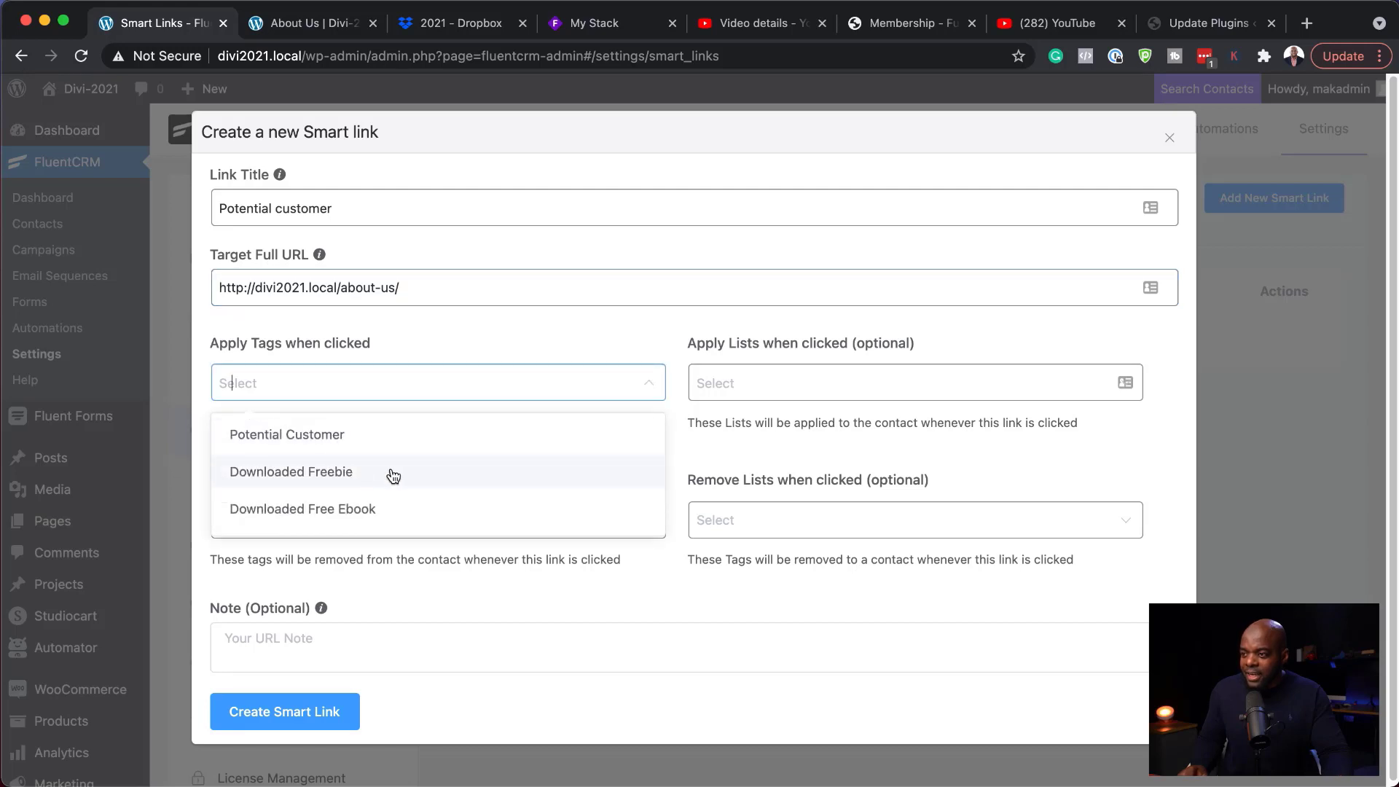
left_click(384, 437)
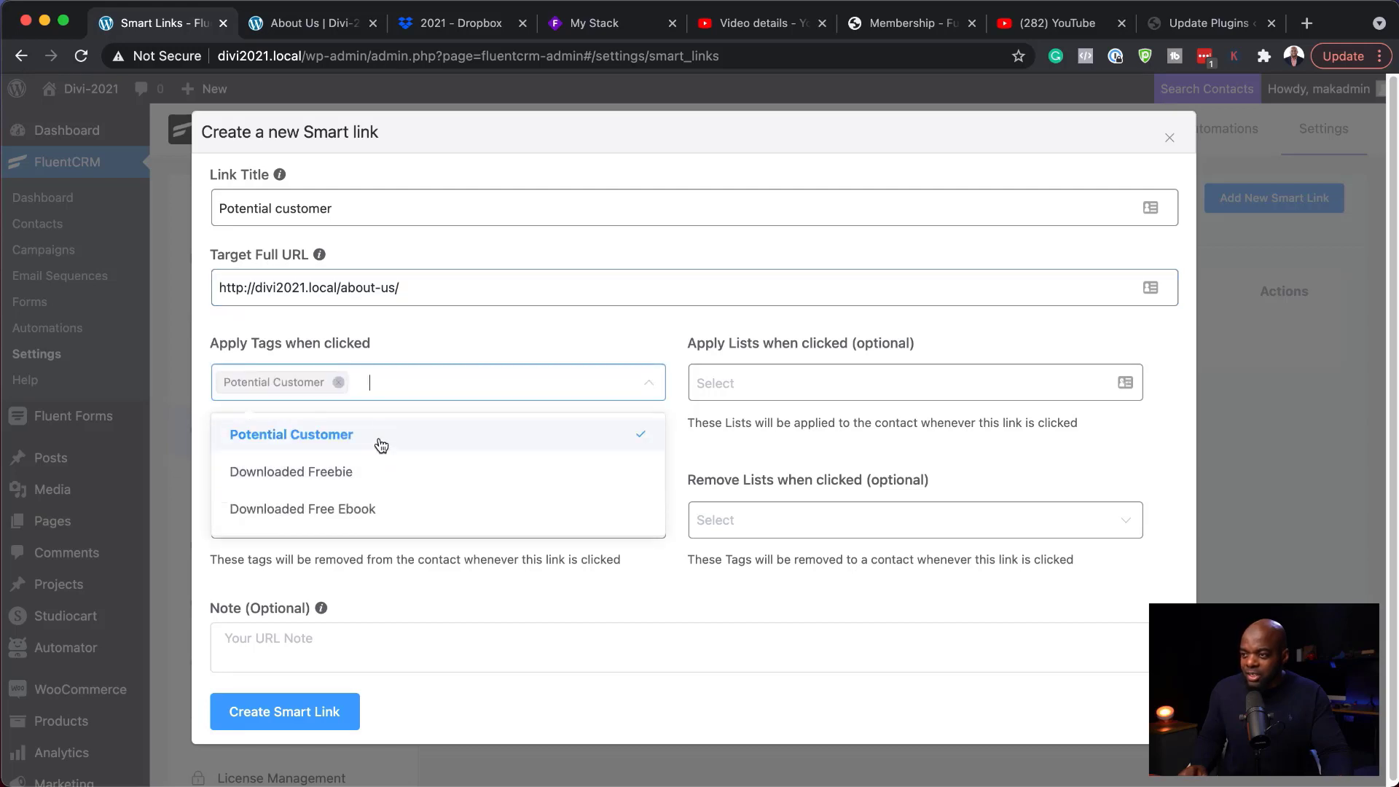
left_click(566, 339)
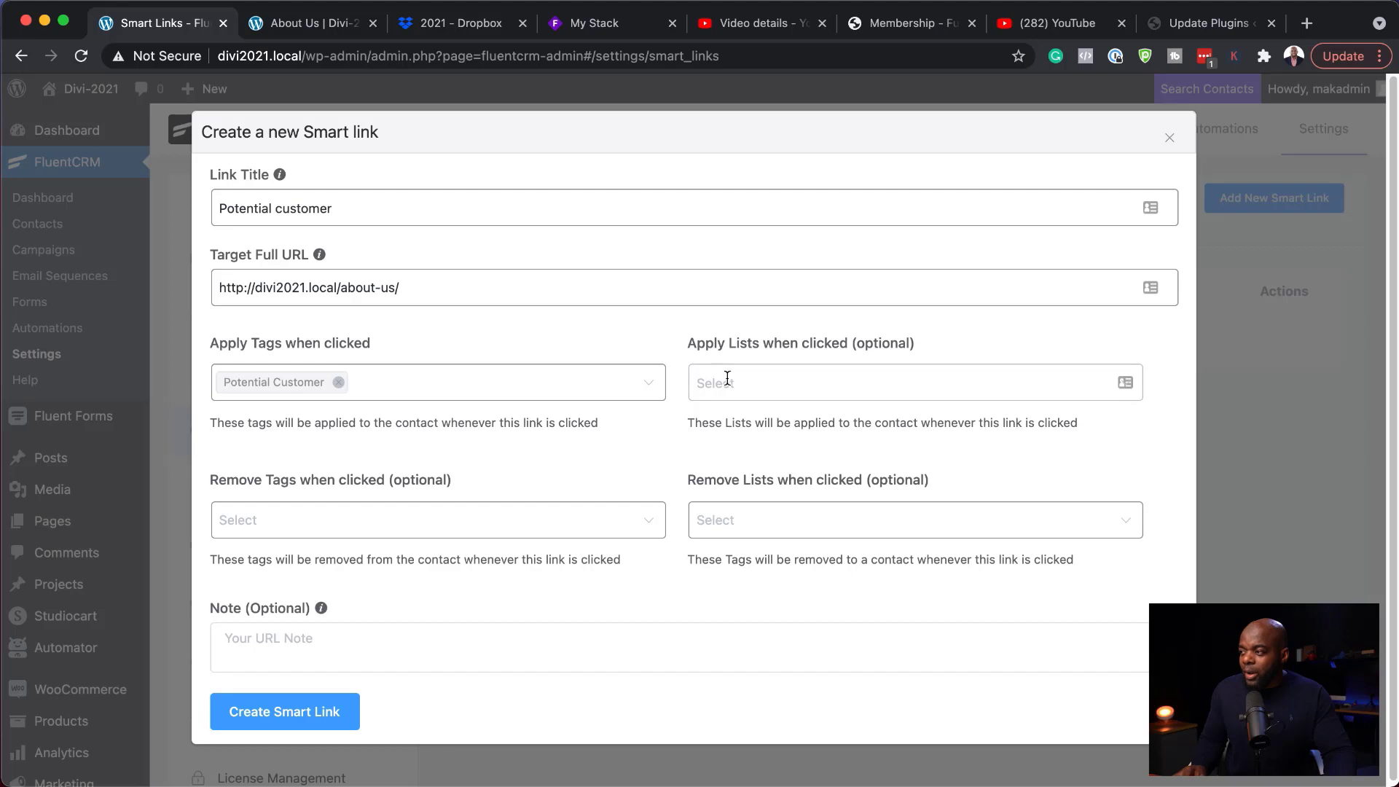
left_click(725, 380)
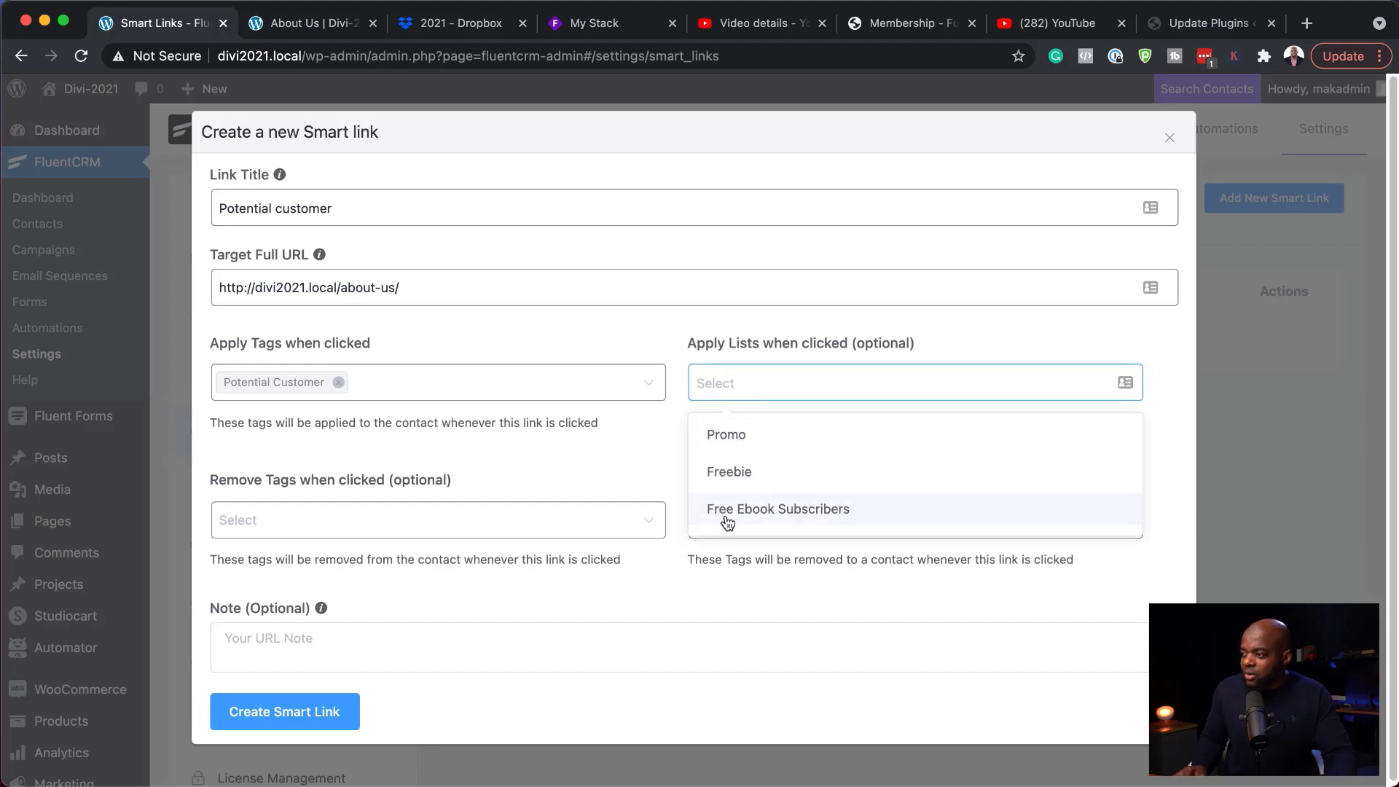
left_click(384, 454)
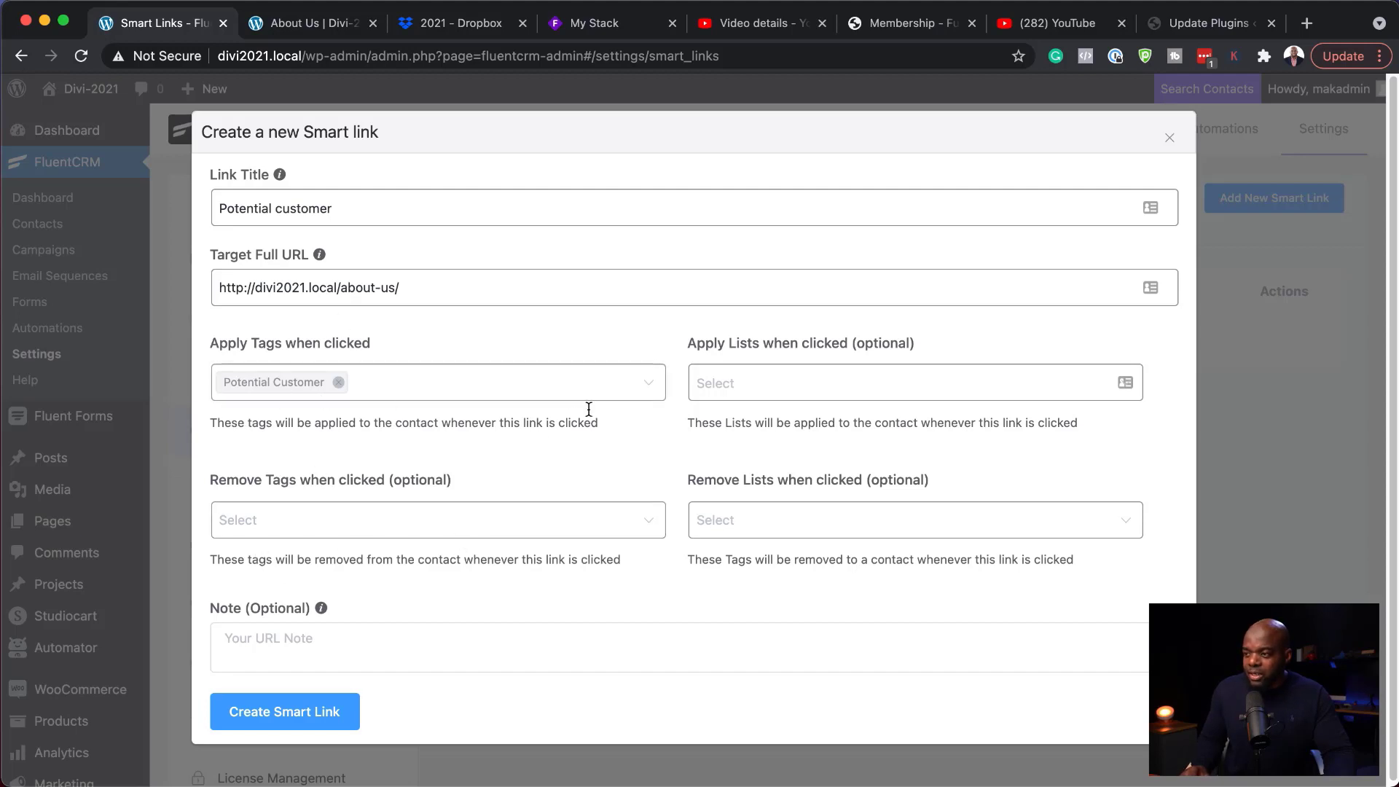
scroll(528, 552, "down", 1)
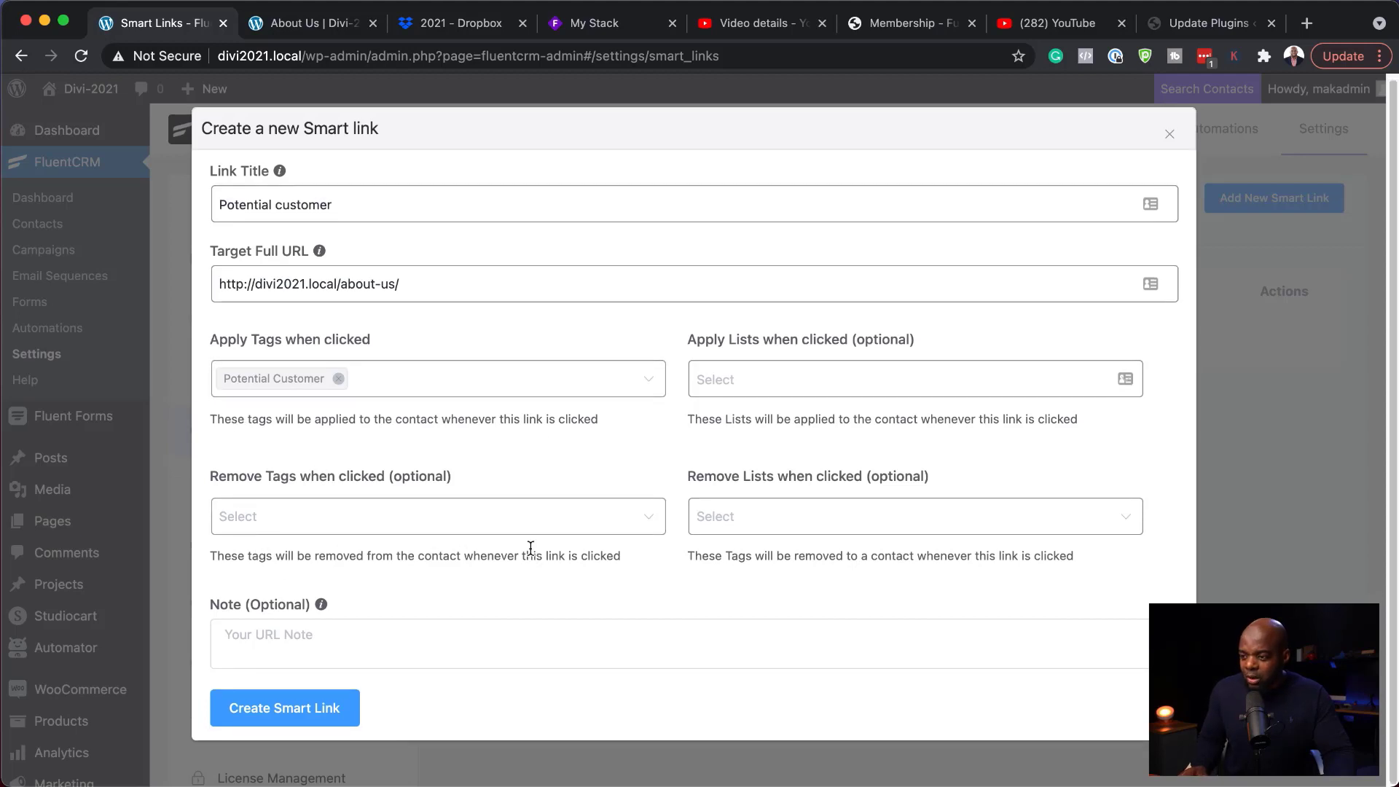
left_click(277, 719)
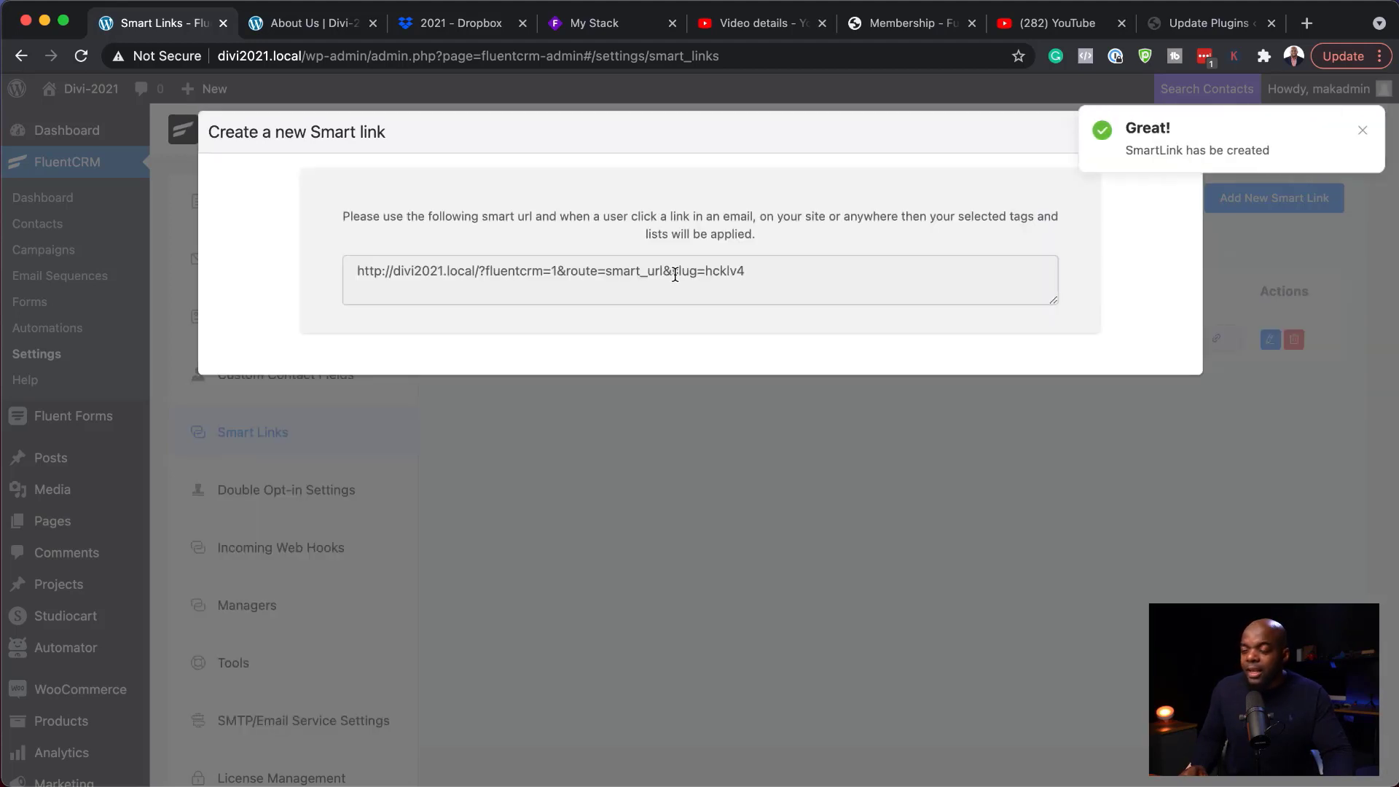
Step: Copy the generated smart URL and close the new smart link dialog
triple_click(675, 275)
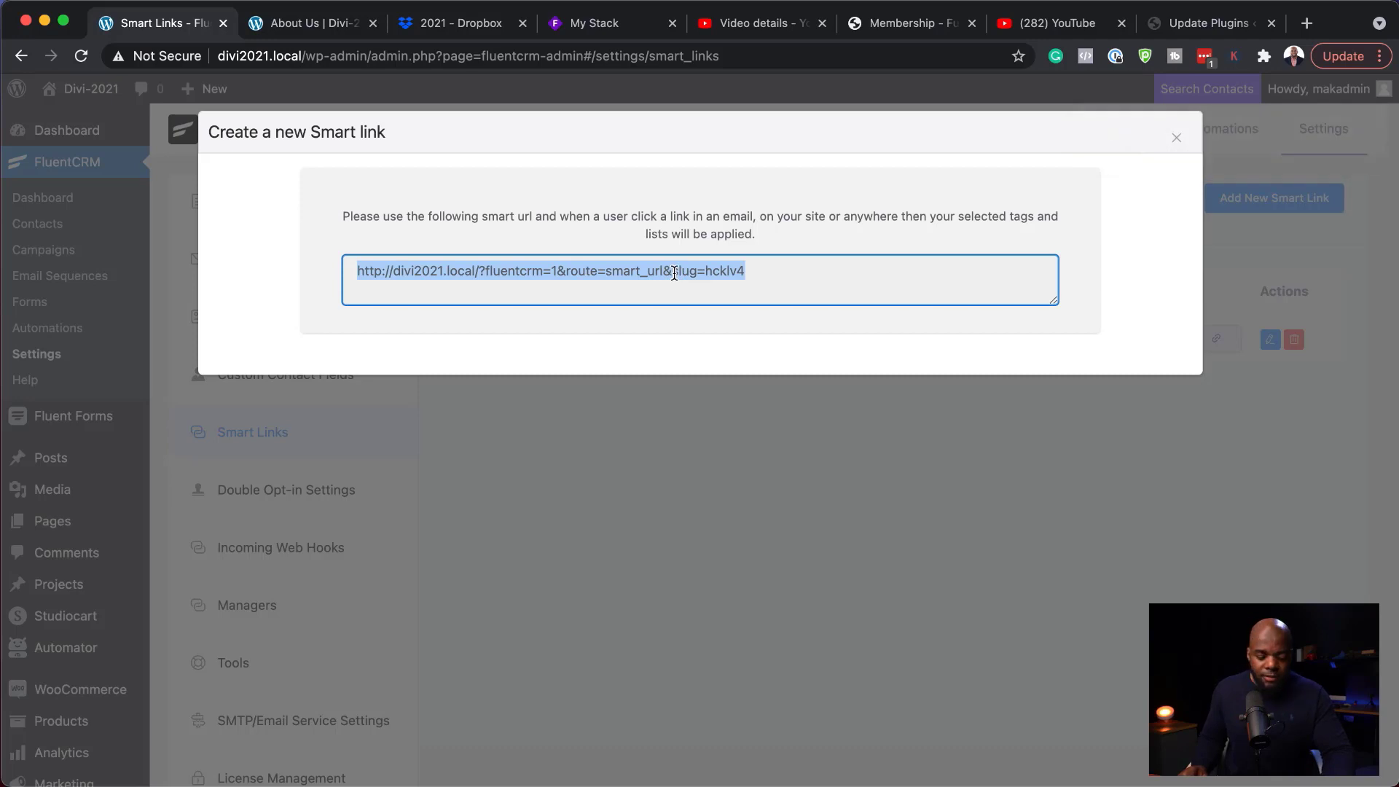
left_click(256, 431)
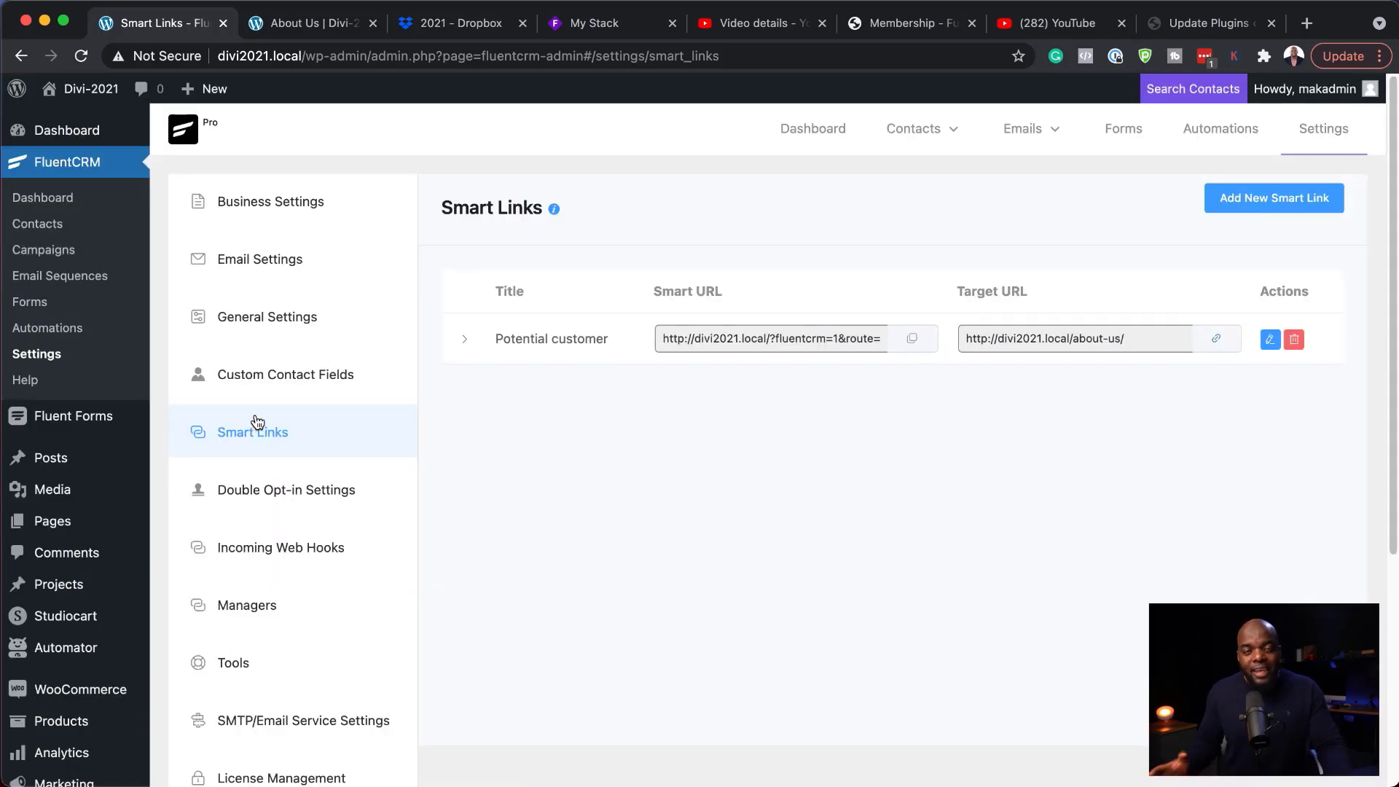